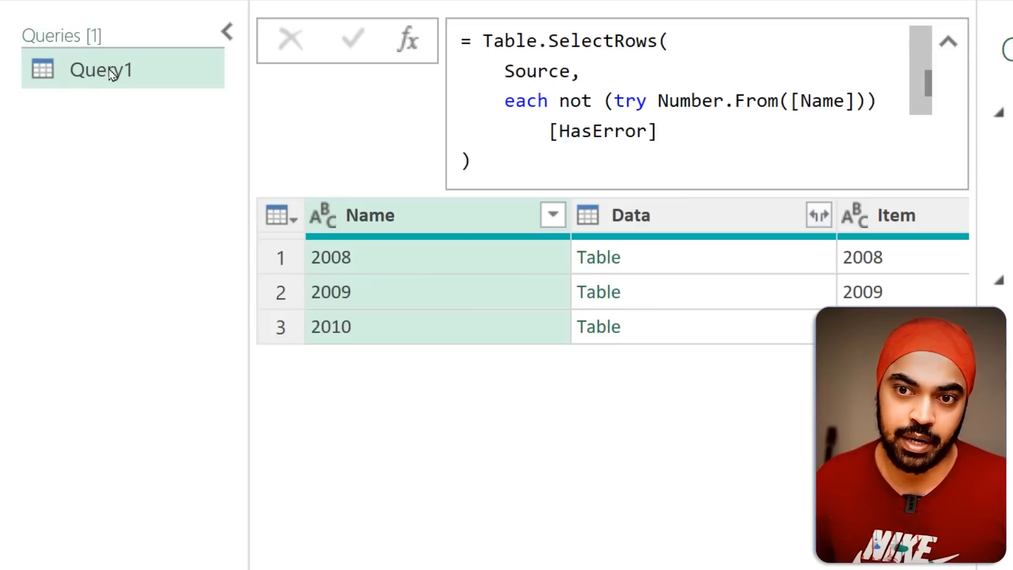
- Duplicate Query1 and rename the original query to CombineData
{"action": "right_click", "coordinate": [108, 68]}
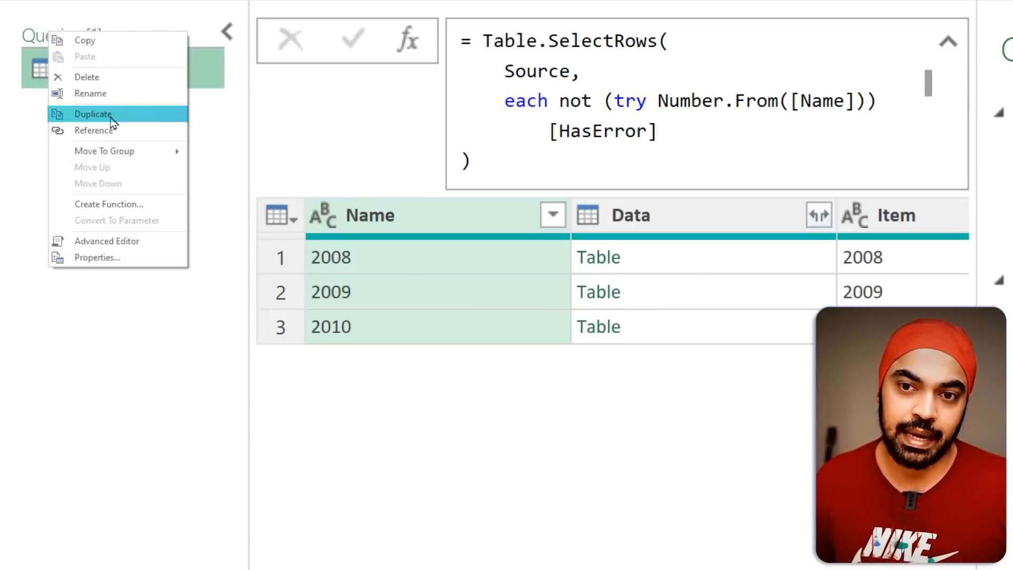
{"action": "left_click", "coordinate": [111, 115]}
{"action": "left_click", "coordinate": [111, 76]}
{"action": "double_click", "coordinate": [110, 76]}
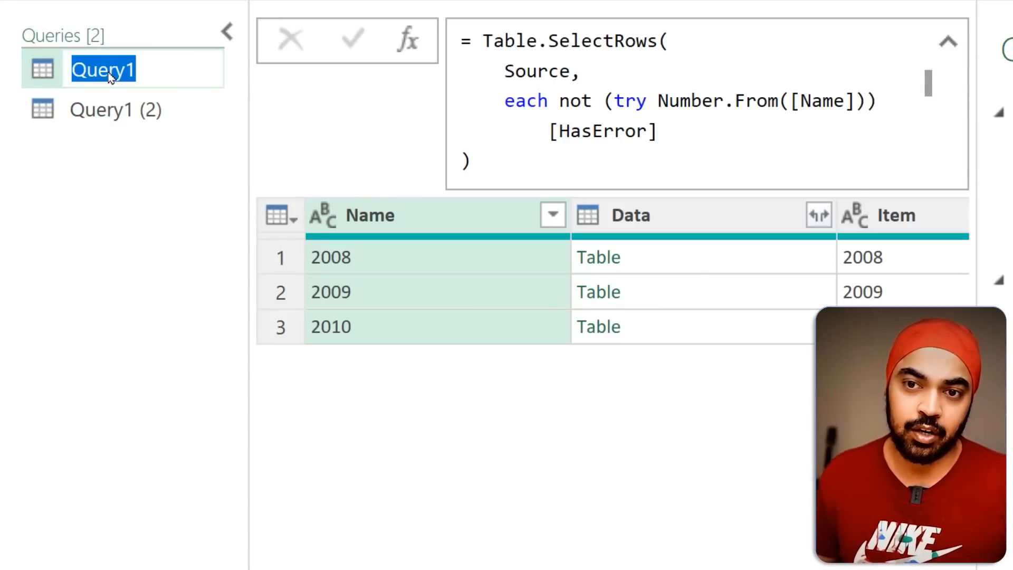
{"action": "type", "text": "CombineData"}
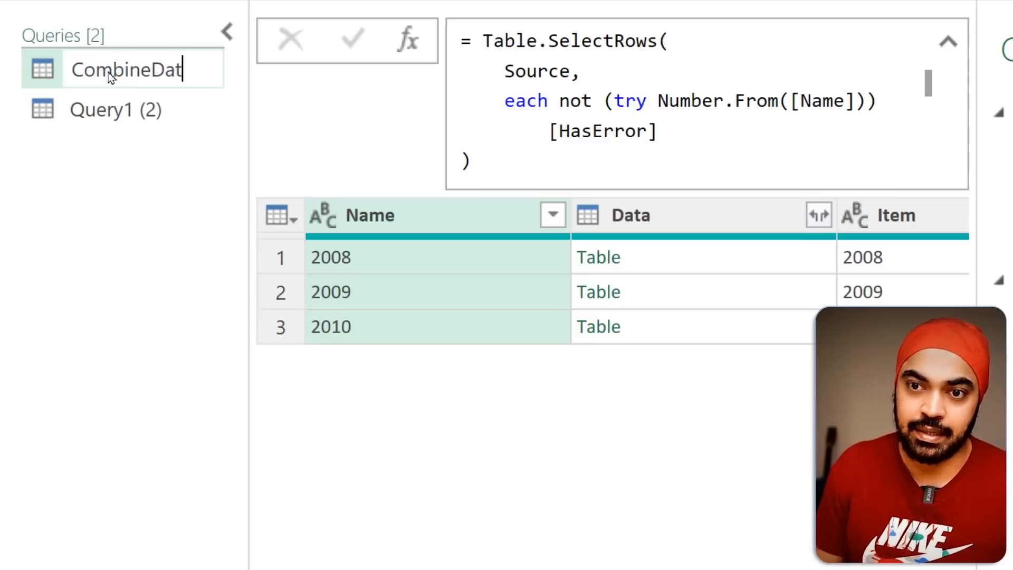
{"action": "key", "text": "Return"}
- Rename the duplicated query to Test
{"action": "left_click", "coordinate": [105, 110]}
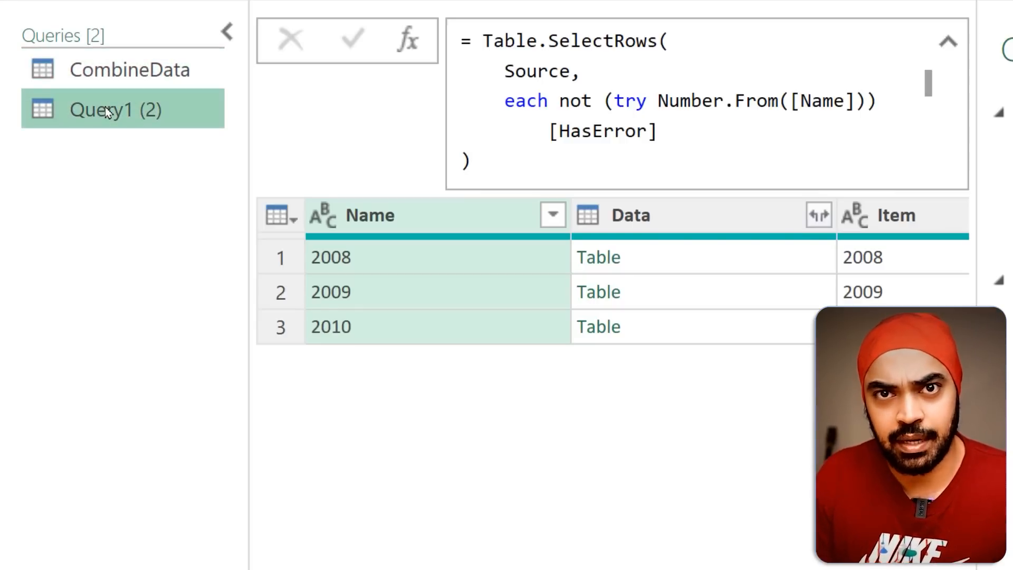
{"action": "double_click", "coordinate": [106, 110]}
{"action": "type", "text": "Test"}
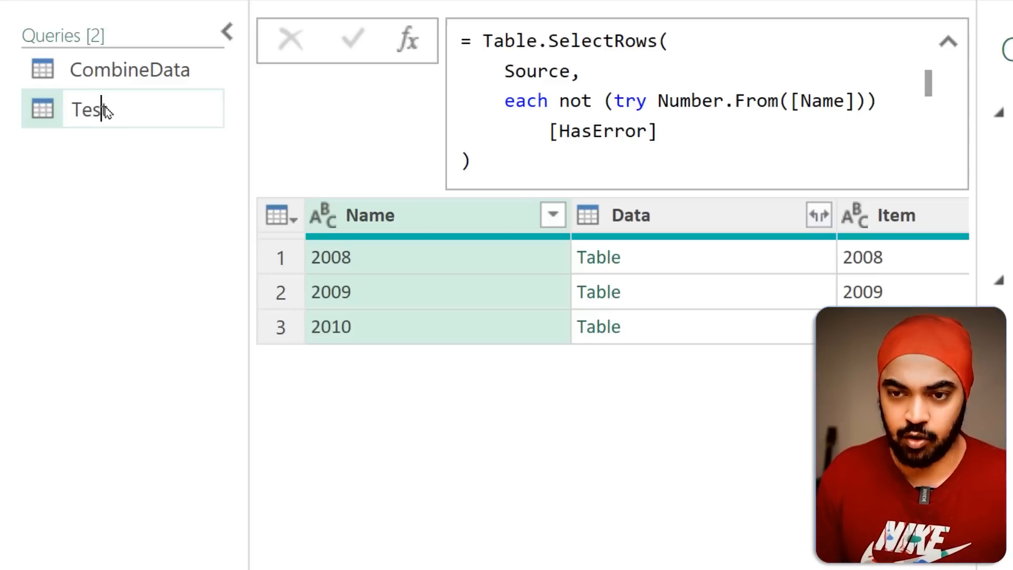
{"action": "key", "text": "Return"}
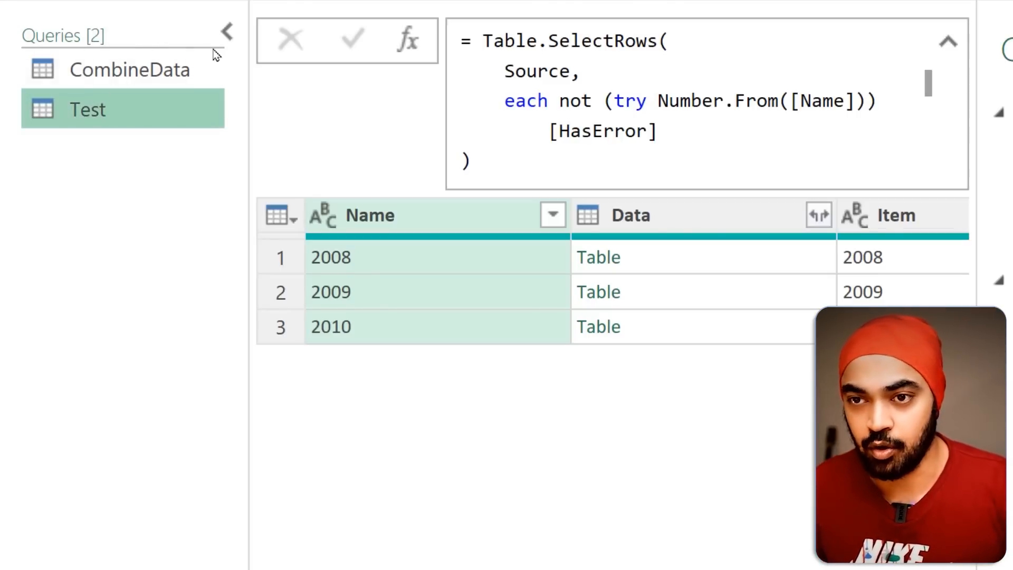
- Drill into the 2009 table in the Data column and remove the Changed Type and Promoted Headers steps
{"action": "left_click", "coordinate": [228, 31]}
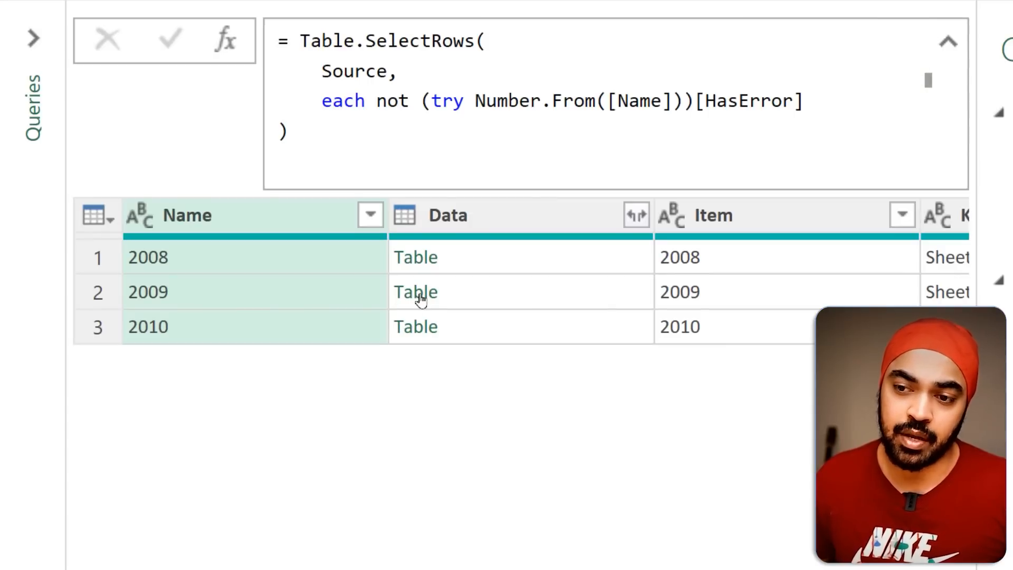
{"action": "left_click", "coordinate": [421, 299]}
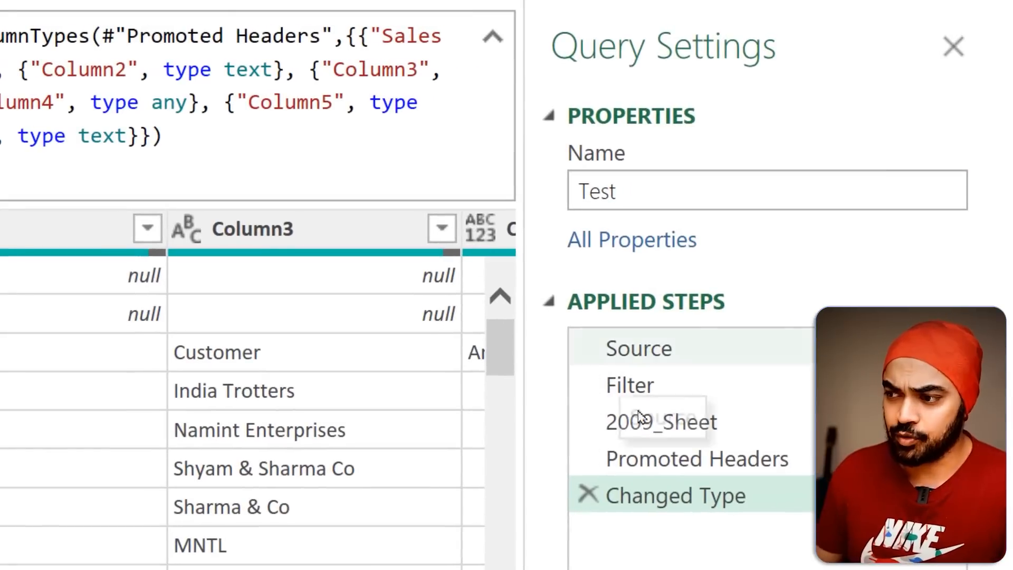
{"action": "left_click_drag", "start_coordinate": [875, 357], "coordinate": [877, 374]}
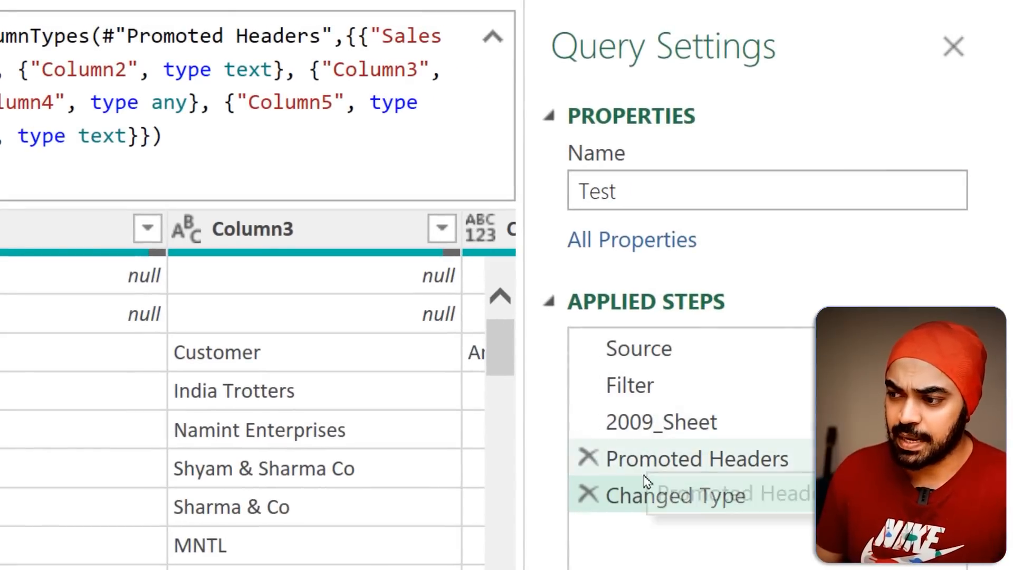
{"action": "left_click_drag", "start_coordinate": [647, 482], "coordinate": [616, 494]}
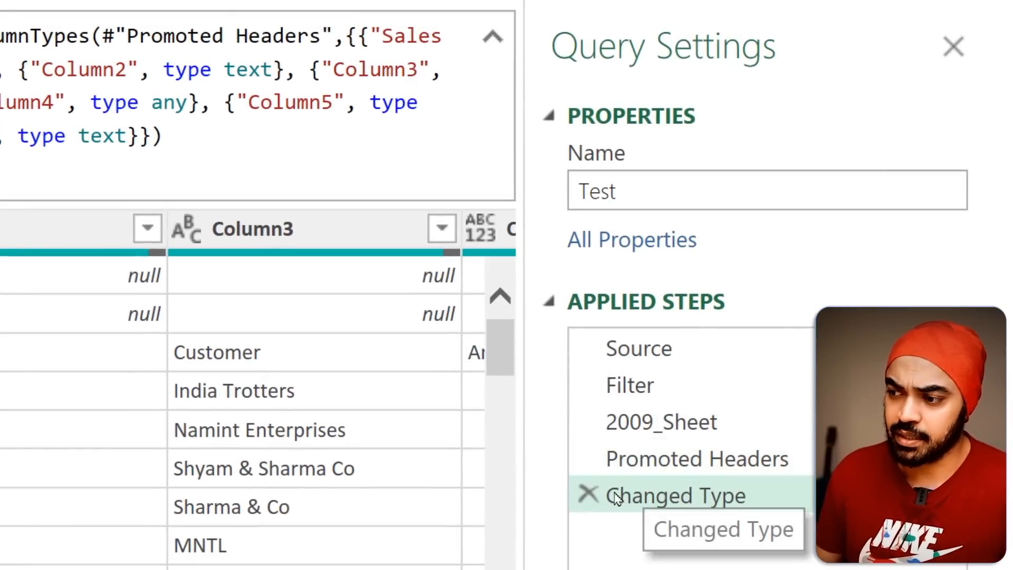
{"action": "left_click", "coordinate": [587, 496]}
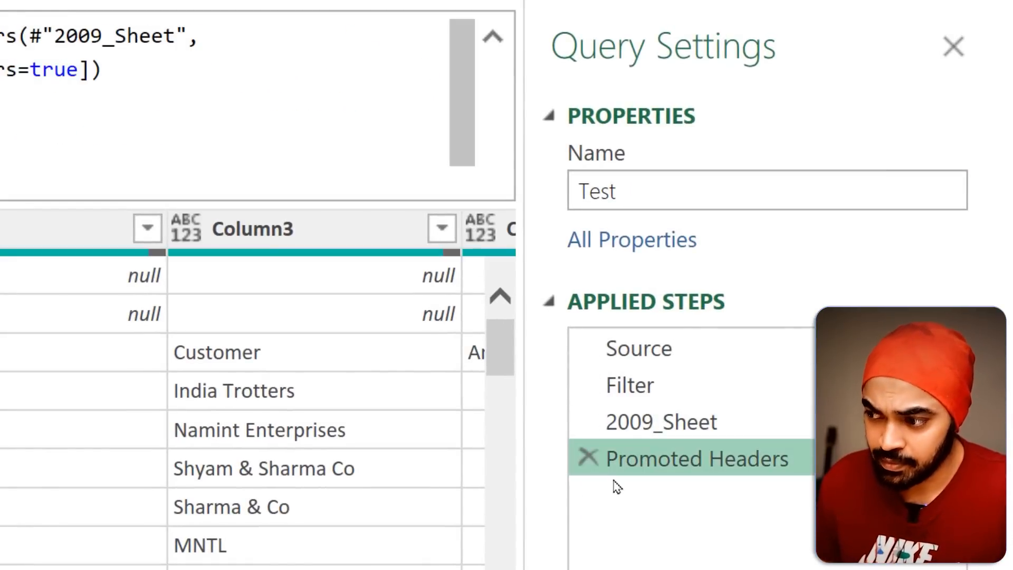
{"action": "left_click", "coordinate": [581, 467]}
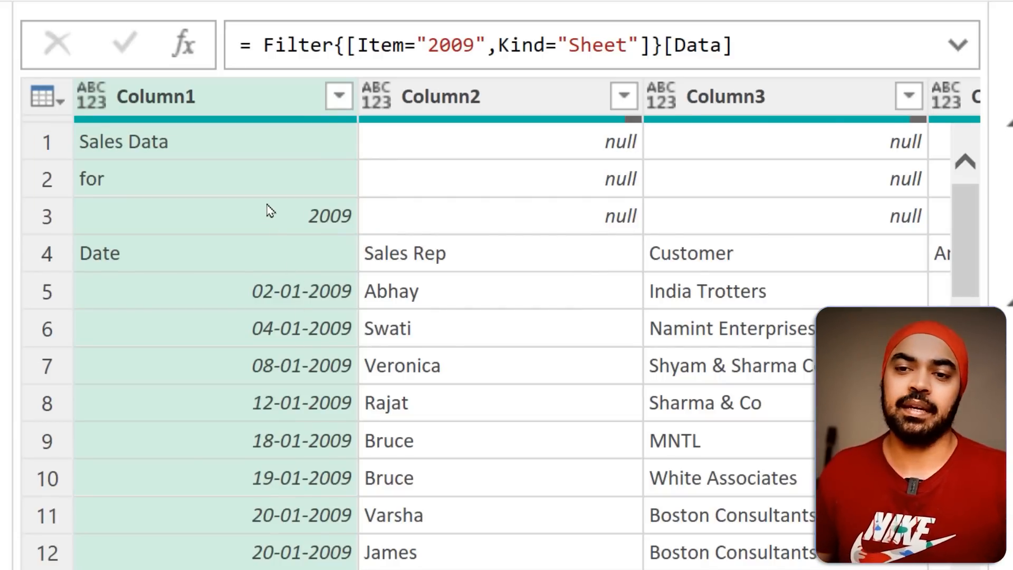
{"action": "left_click_drag", "start_coordinate": [9, 232], "coordinate": [372, 238]}
{"action": "mouse_move", "coordinate": [208, 135]}
{"action": "left_mouse_down"}
{"action": "mouse_move", "coordinate": [207, 228]}
{"action": "mouse_move", "coordinate": [233, 217]}
{"action": "left_mouse_up"}
{"action": "mouse_move", "coordinate": [144, 248]}
{"action": "left_mouse_down"}
{"action": "mouse_move", "coordinate": [123, 236]}
{"action": "mouse_move", "coordinate": [35, 238]}
{"action": "left_mouse_up"}
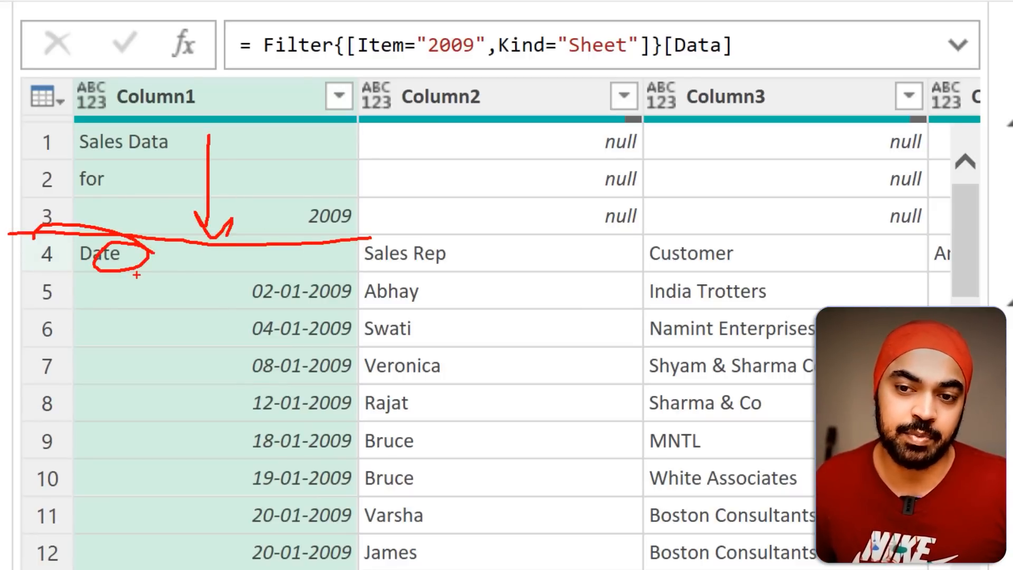
{"action": "key", "text": "Escape"}
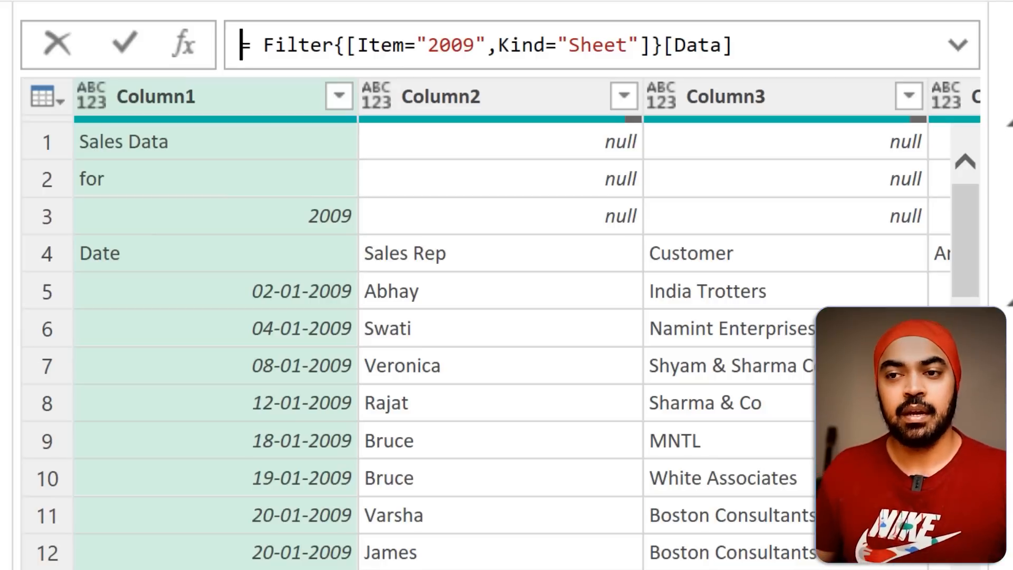
{"action": "left_click", "coordinate": [242, 157]}
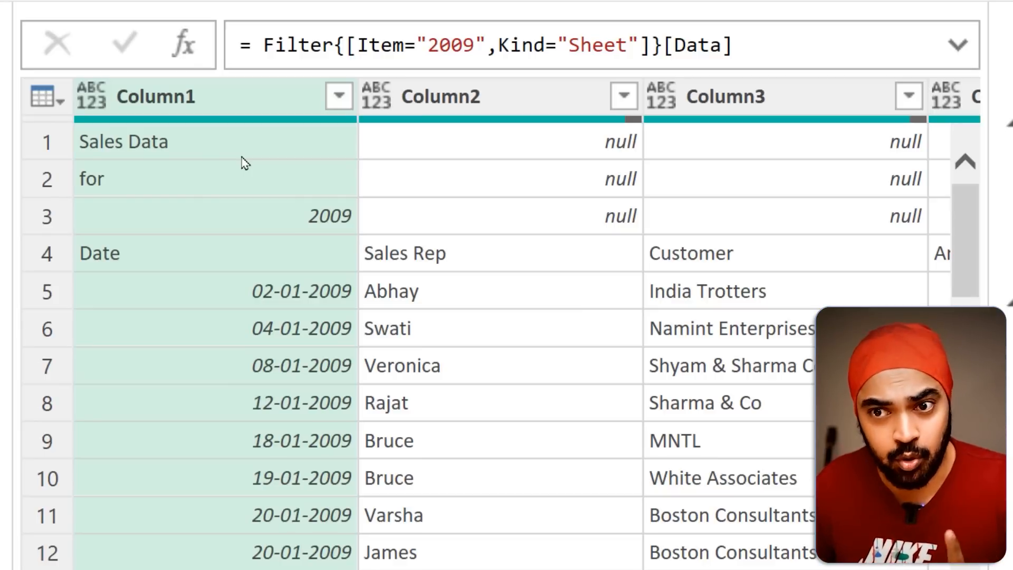
{"action": "left_click_drag", "start_coordinate": [103, 77], "coordinate": [215, 112]}
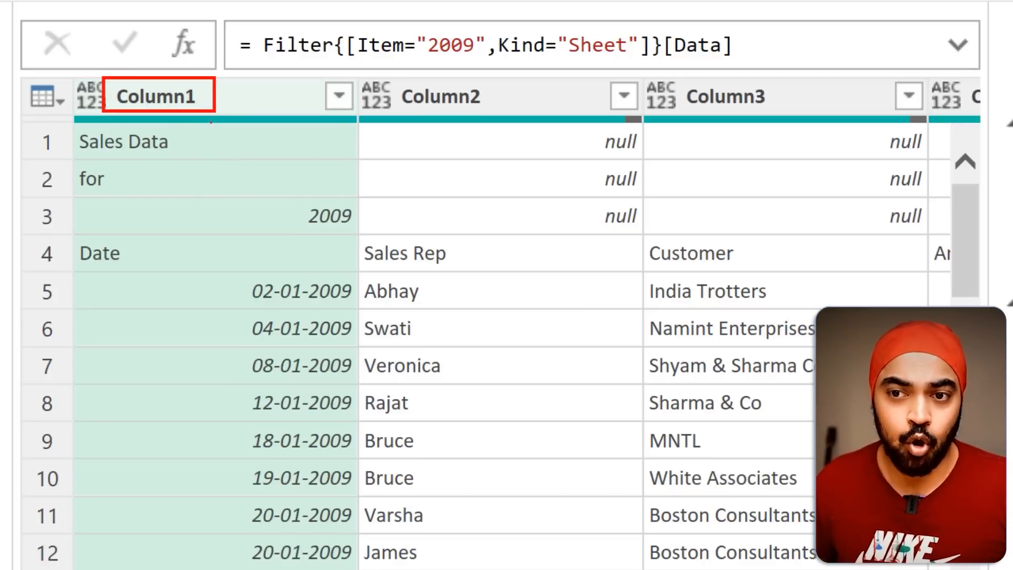
{"action": "left_click_drag", "start_coordinate": [21, 238], "coordinate": [143, 272]}
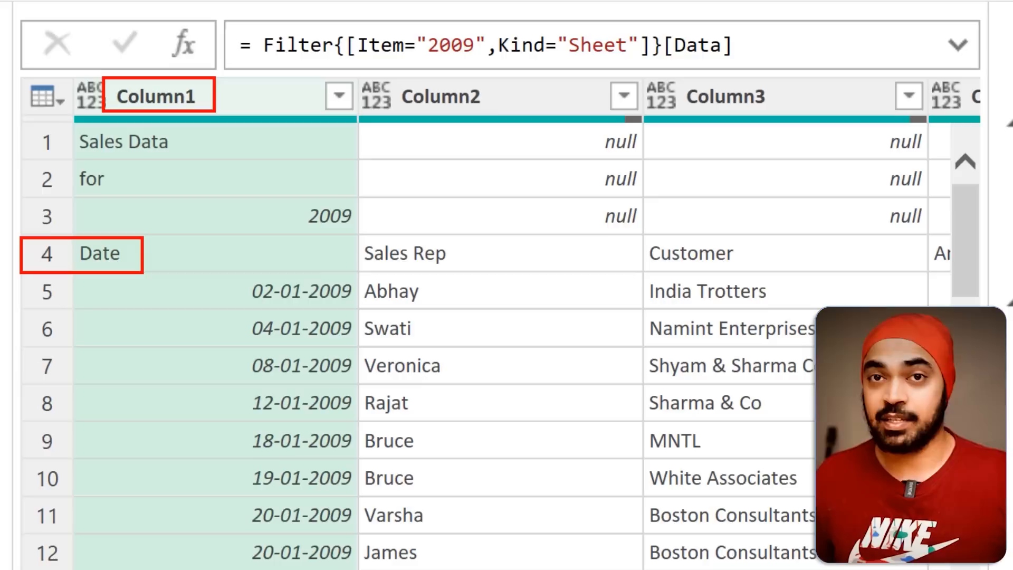
{"action": "key", "text": "Escape"}
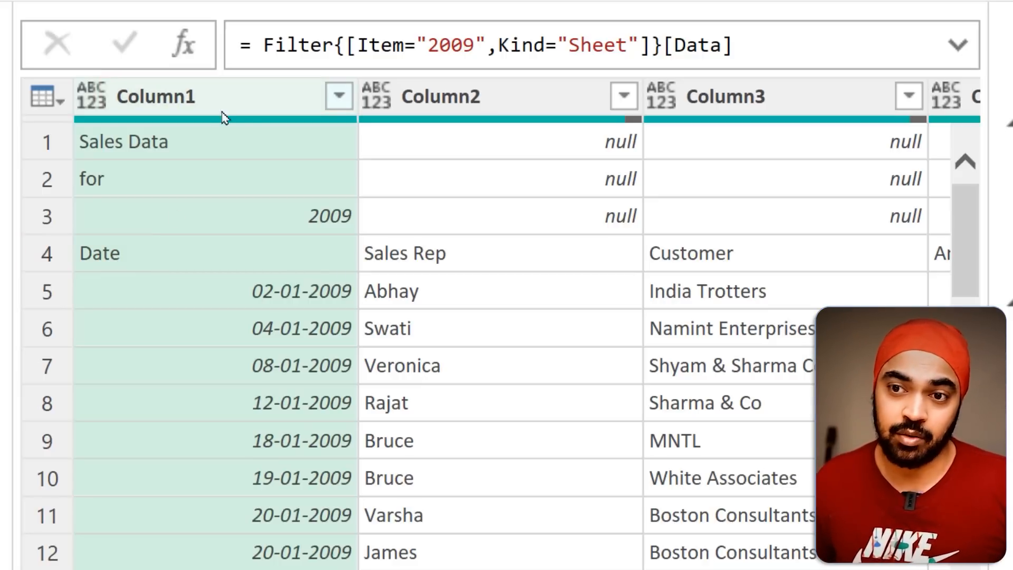
- Filter Column1 to keep only the value Date
{"action": "left_click", "coordinate": [341, 95]}
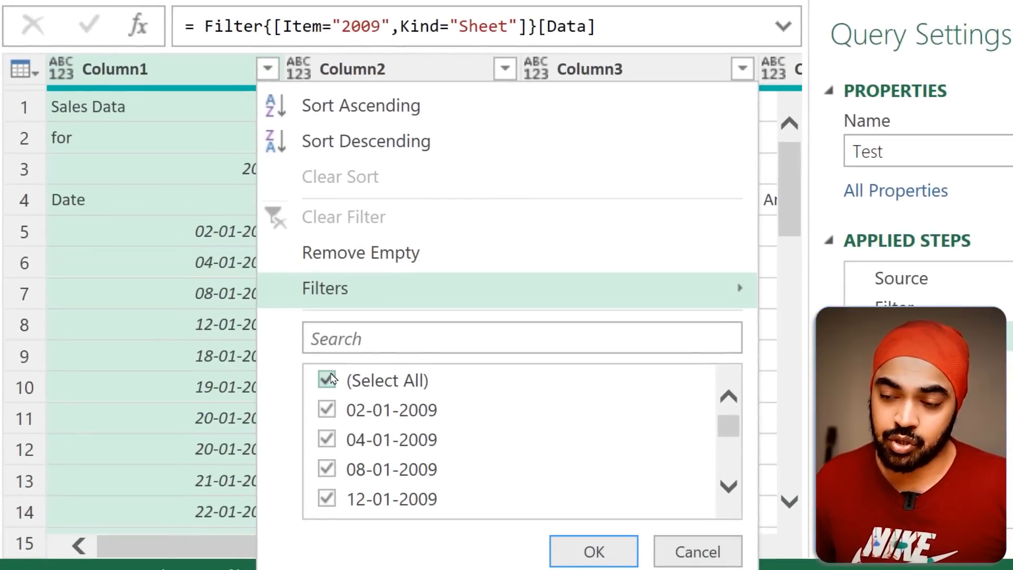
{"action": "left_click", "coordinate": [328, 379]}
{"action": "scroll", "coordinate": [548, 448], "scroll_direction": "down", "scroll_amount": 20}
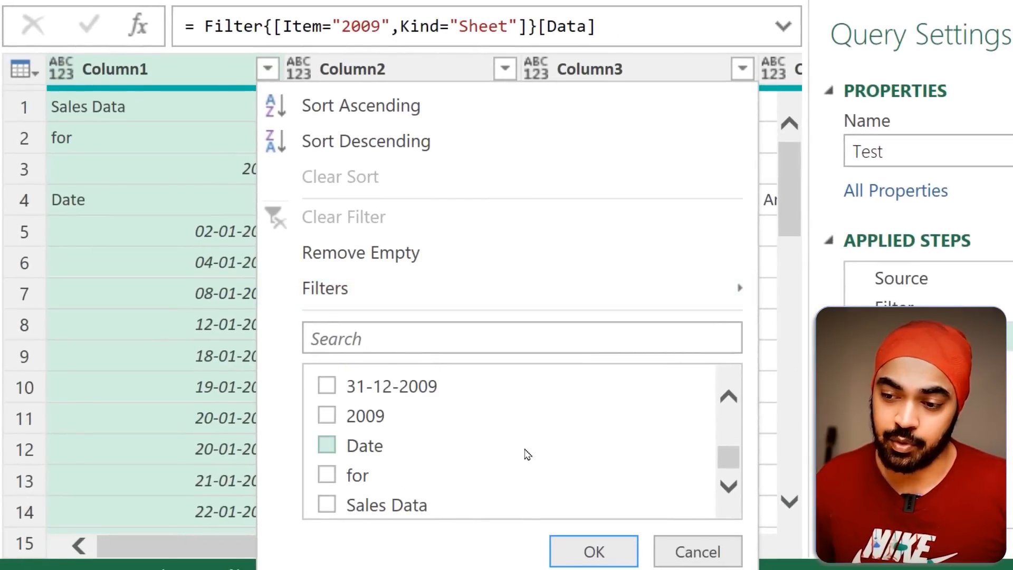
{"action": "left_click", "coordinate": [352, 449]}
{"action": "left_click", "coordinate": [584, 552]}
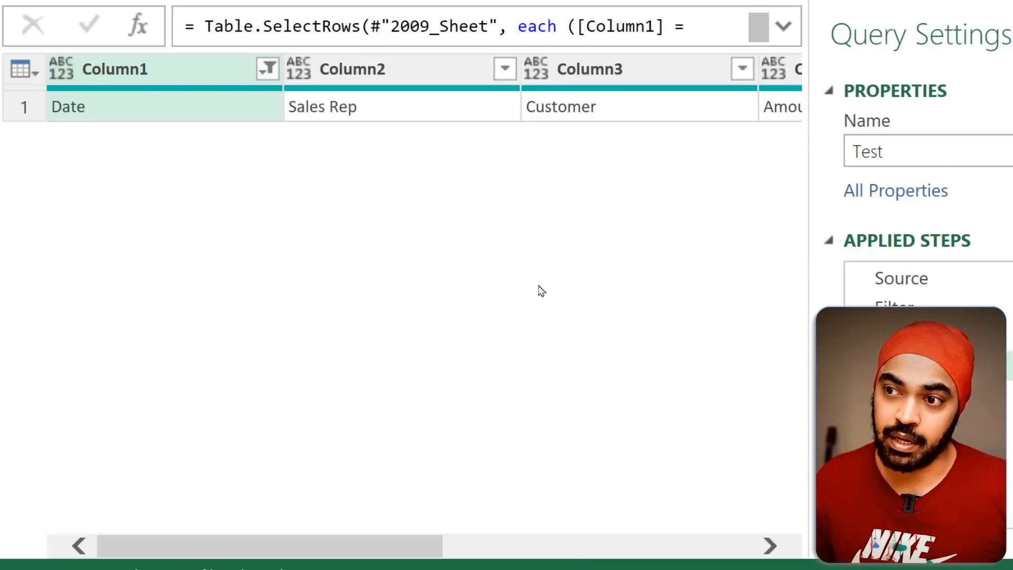
- Change the filter formula's condition to [Column1] <> "Date"
{"action": "left_click", "coordinate": [781, 26]}
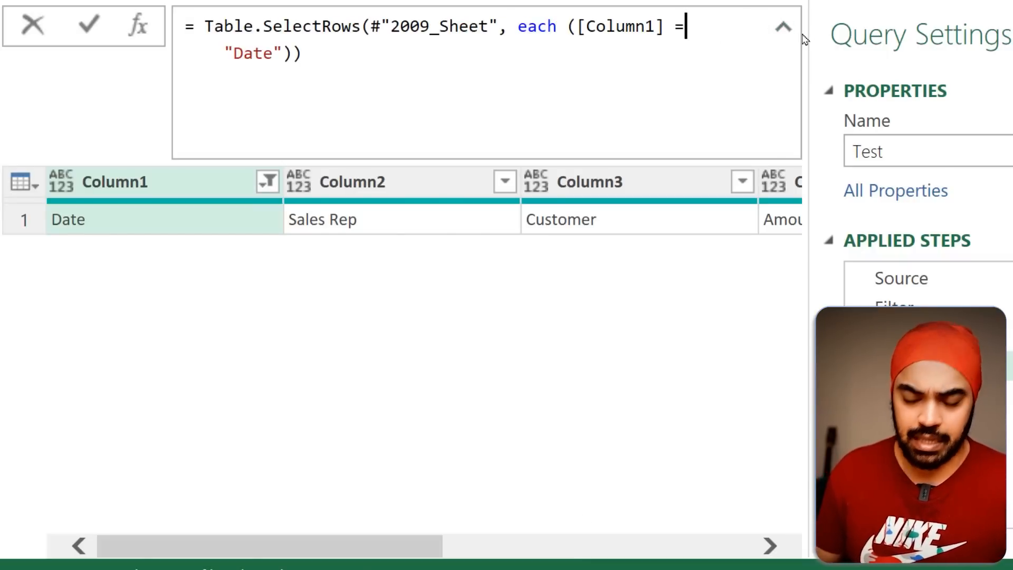
{"action": "key", "text": "BackSpace"}
{"action": "type", "text": "<>"}
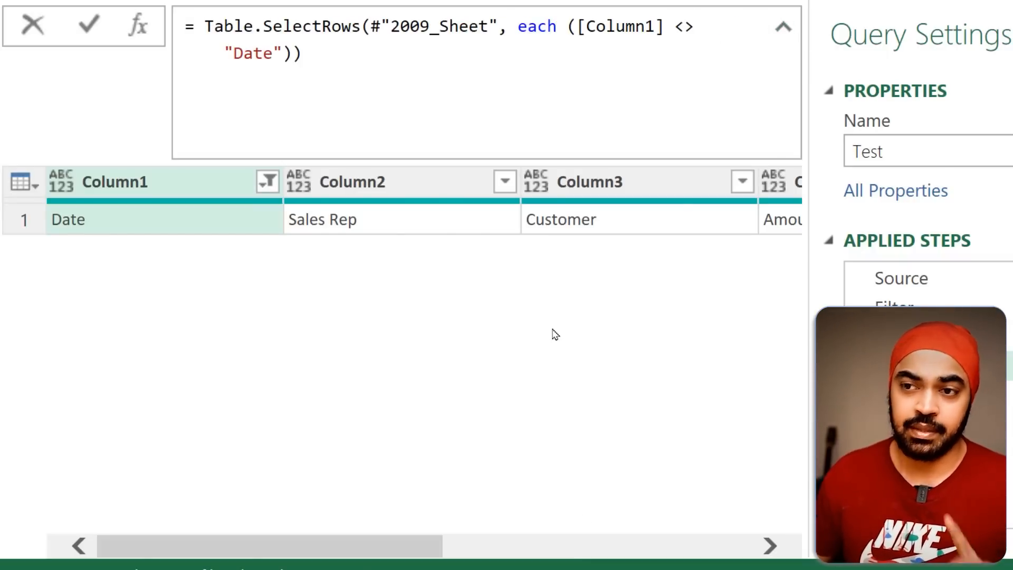
{"action": "key", "text": "Return"}
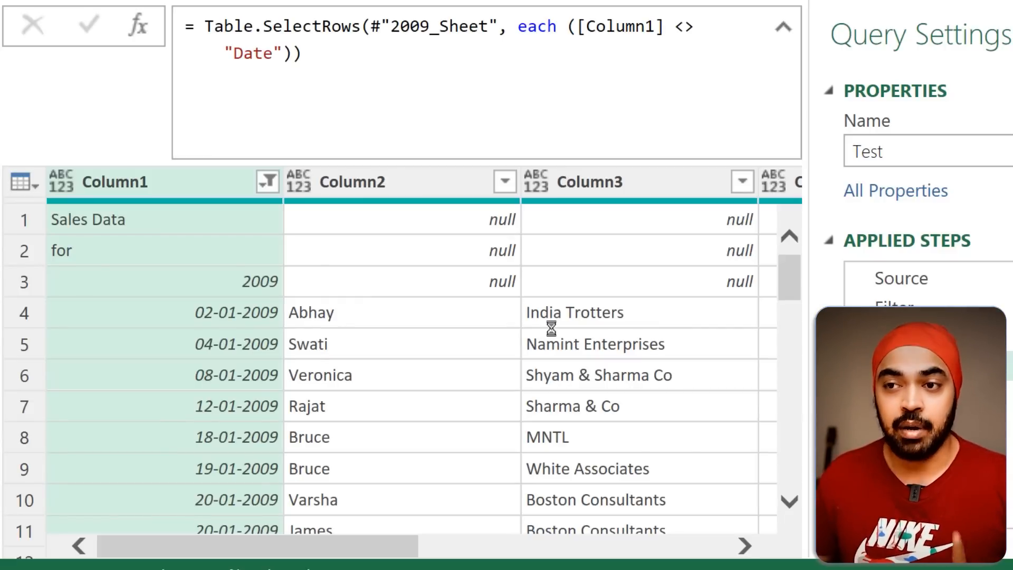
- Replace SelectRows with Skip so the formula reads Table.Skip(#"2009_Sheet", each ([Column1] <> "Date"))
{"action": "left_click_drag", "start_coordinate": [209, 37], "coordinate": [347, 38]}
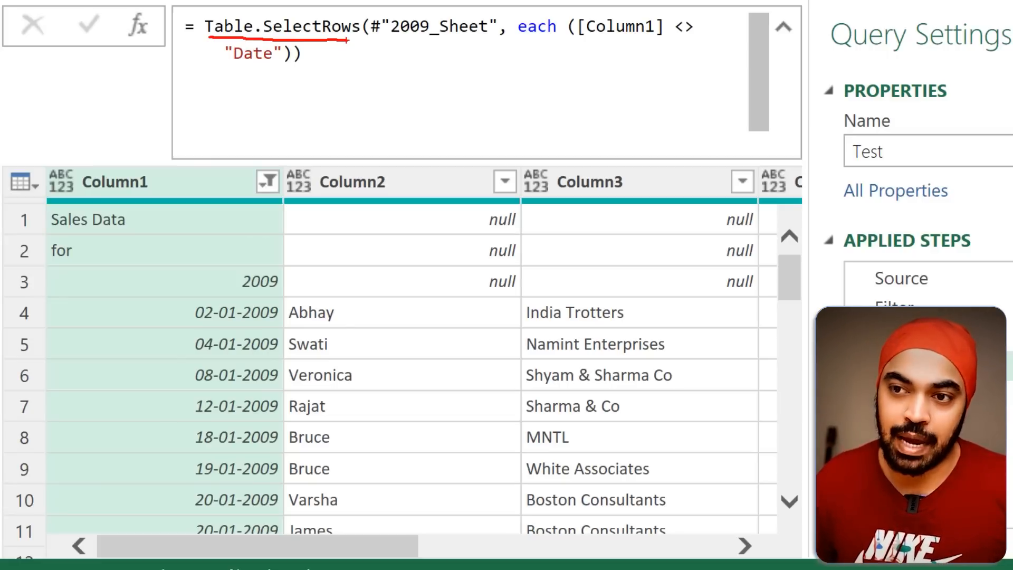
{"action": "double_click", "coordinate": [311, 26]}
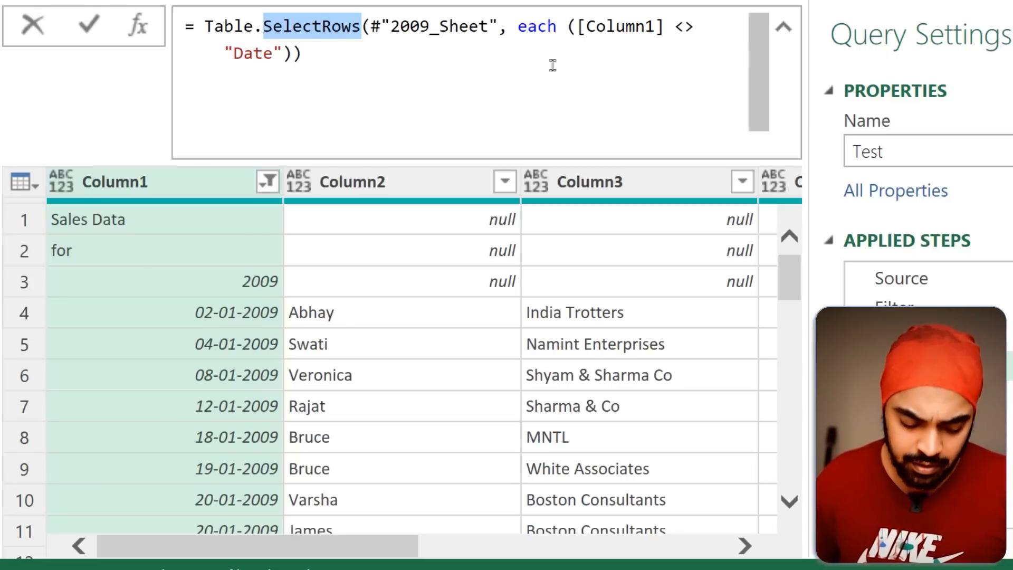
{"action": "type", "text": "Ski"}
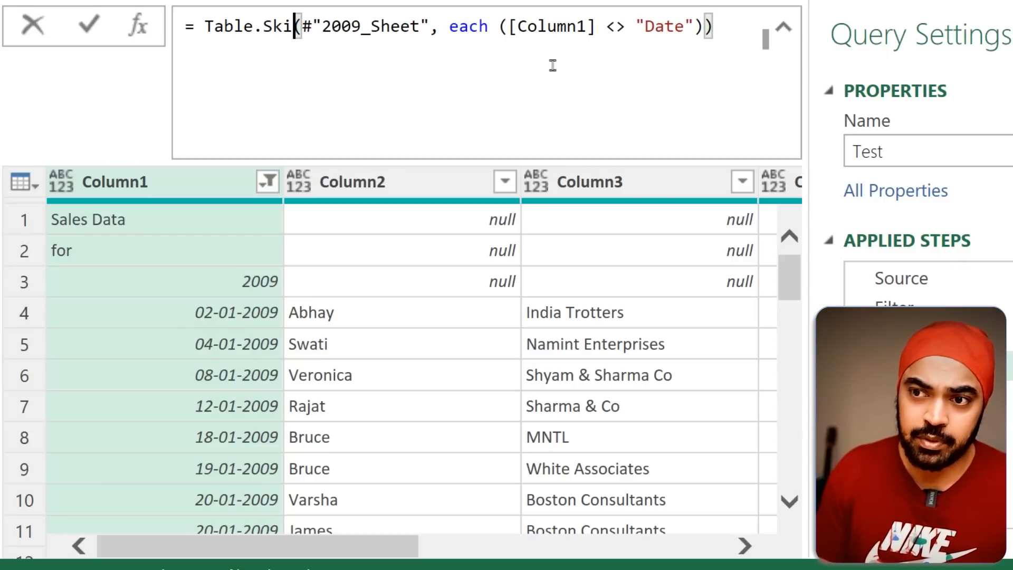
{"action": "type", "text": "p"}
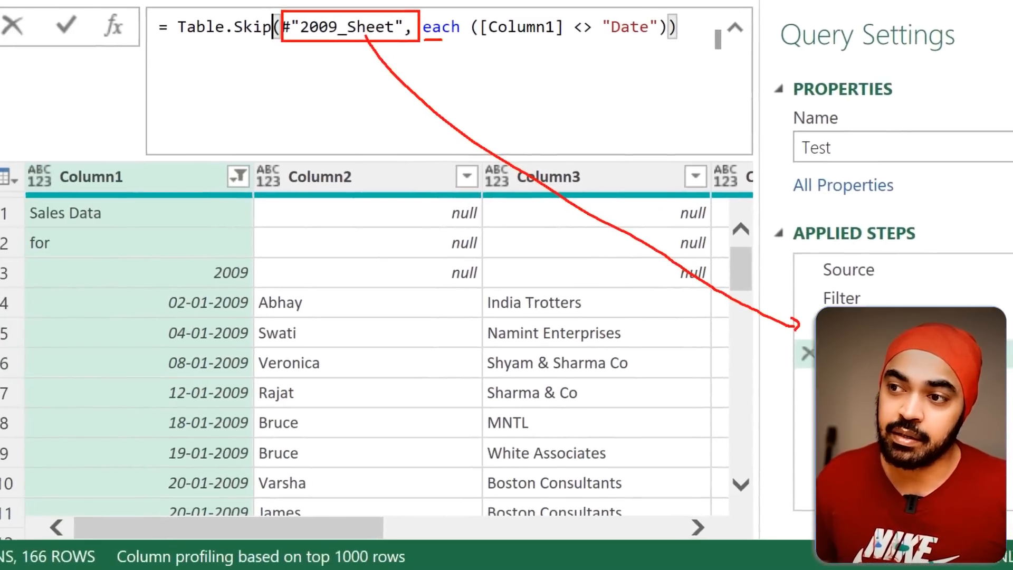
{"action": "key", "text": "Return"}
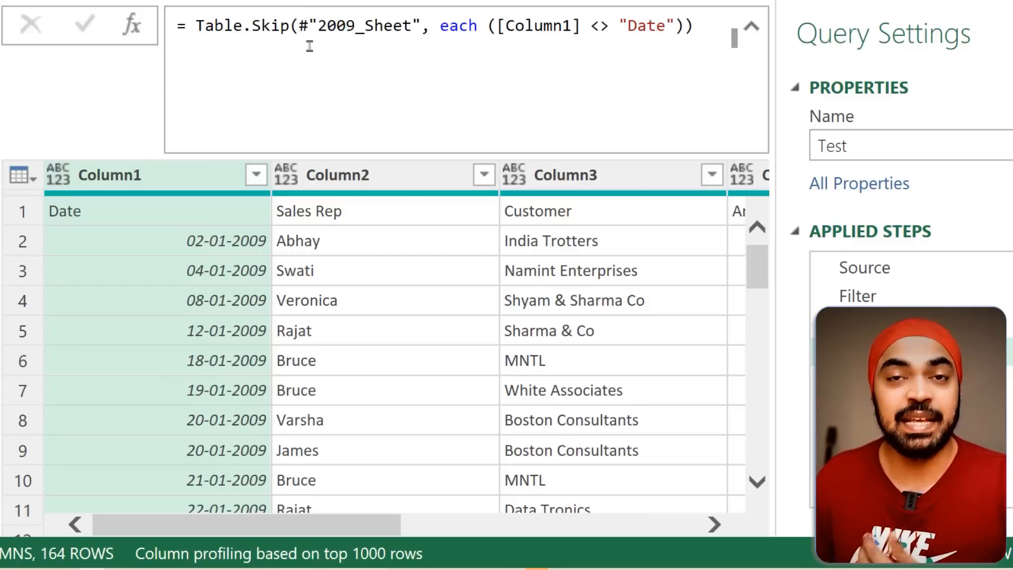
{"action": "double_click", "coordinate": [272, 25]}
{"action": "left_click", "coordinate": [357, 110]}
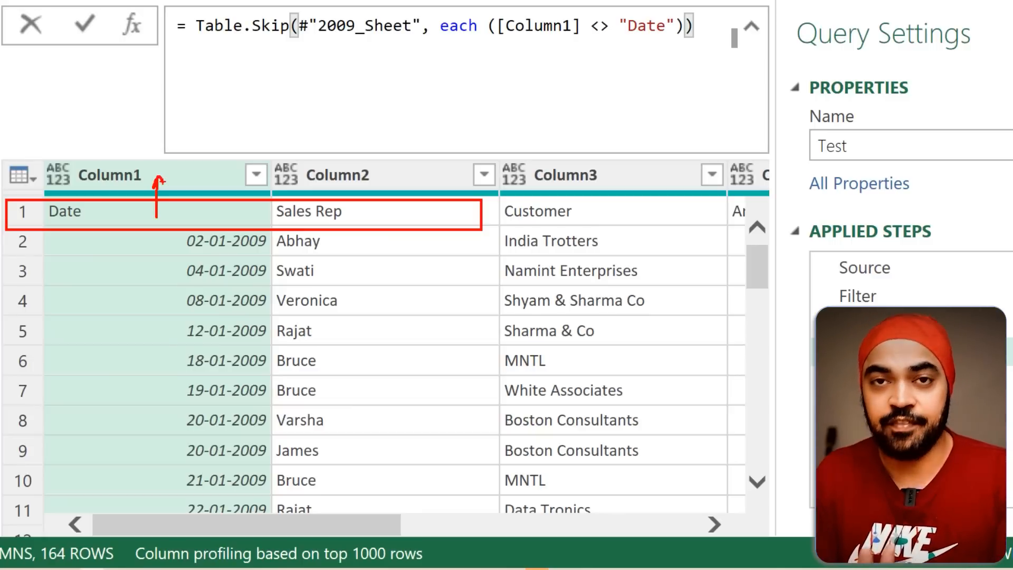
{"action": "key", "text": "Escape"}
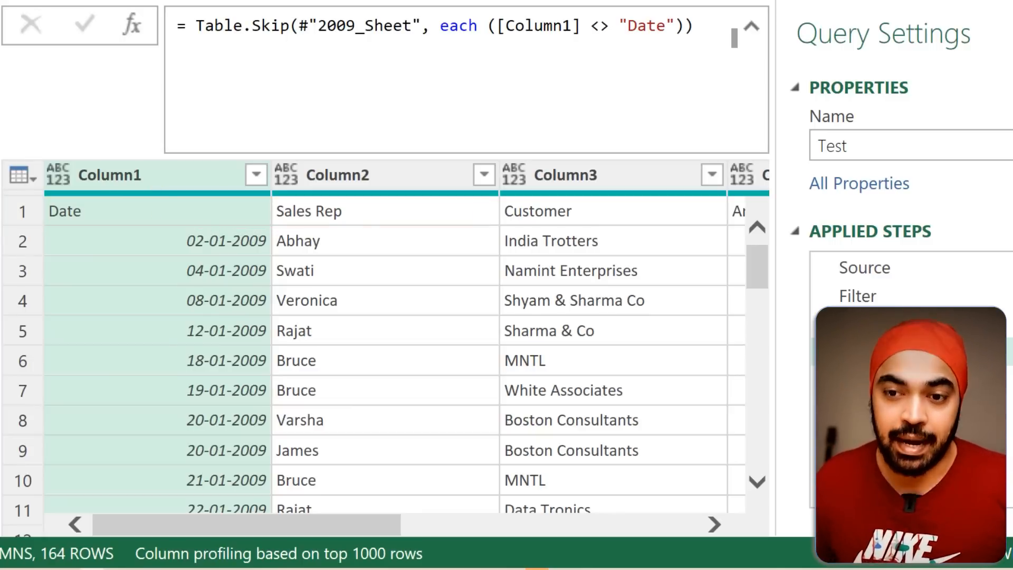
{"action": "left_click_drag", "start_coordinate": [37, 197], "coordinate": [95, 224]}
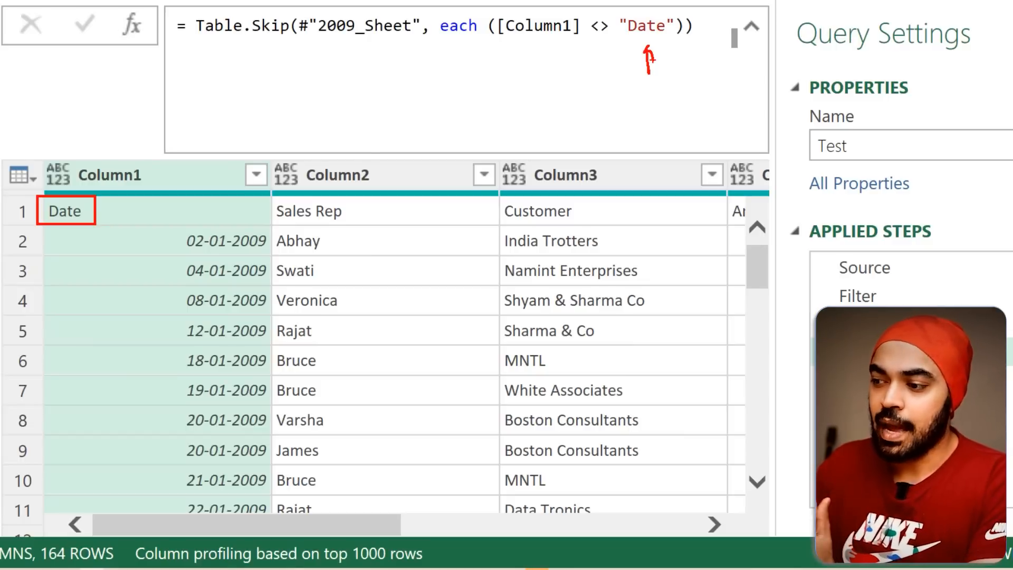
{"action": "key", "text": "Escape"}
{"action": "left_click", "coordinate": [664, 74]}
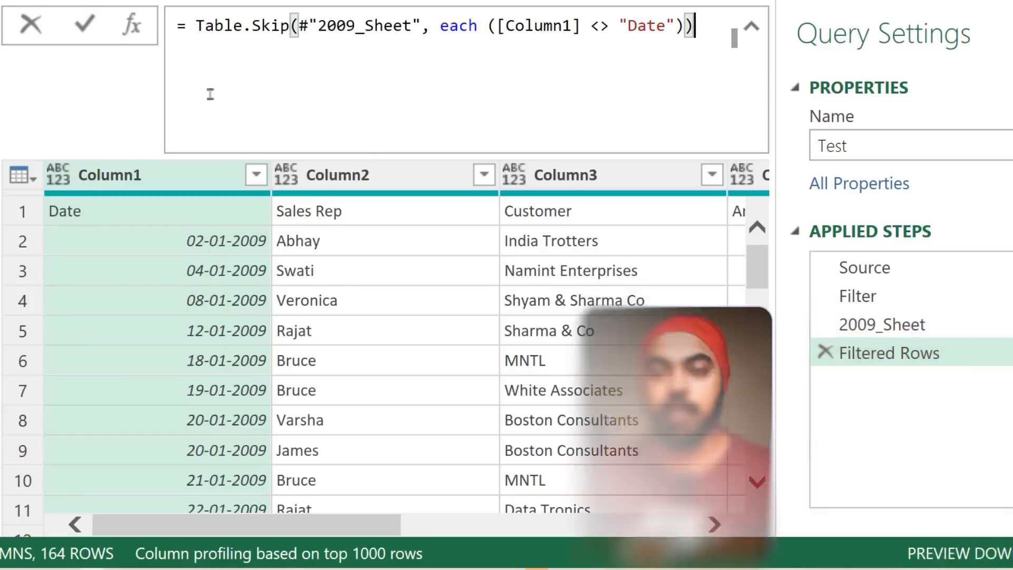
- Add a custom step after Filtered Rows that references it
{"action": "left_click", "coordinate": [136, 27]}
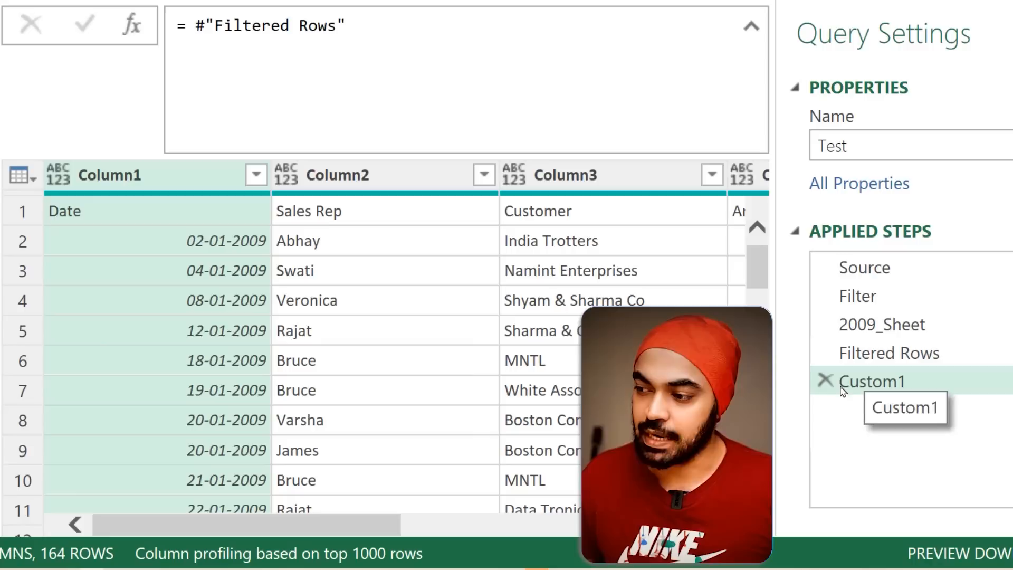
{"action": "key", "text": "ctrl+2"}
{"action": "left_click_drag", "start_coordinate": [848, 384], "coordinate": [799, 384]}
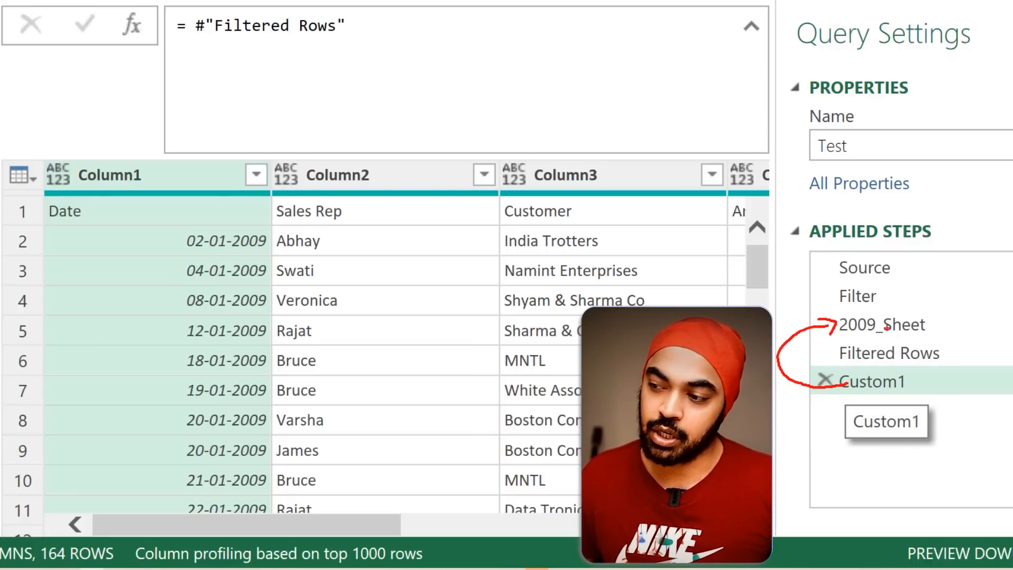
- Copy the name of the 2009_Sheet step and use it to replace the reference in the Custom1 formula
{"action": "key", "text": "Escape"}
{"action": "left_click", "coordinate": [884, 328]}
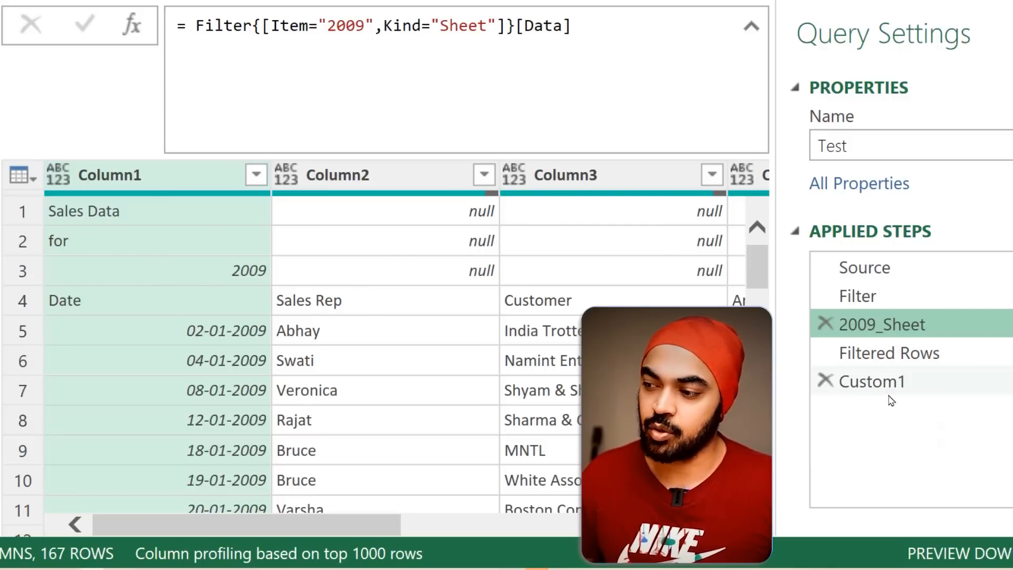
{"action": "double_click", "coordinate": [897, 324]}
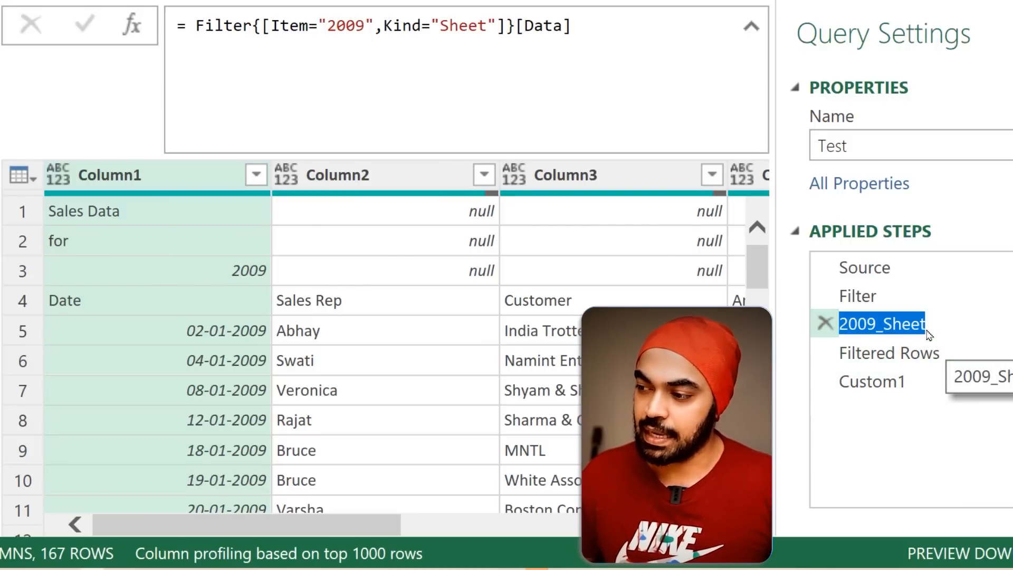
{"action": "left_click", "coordinate": [900, 384]}
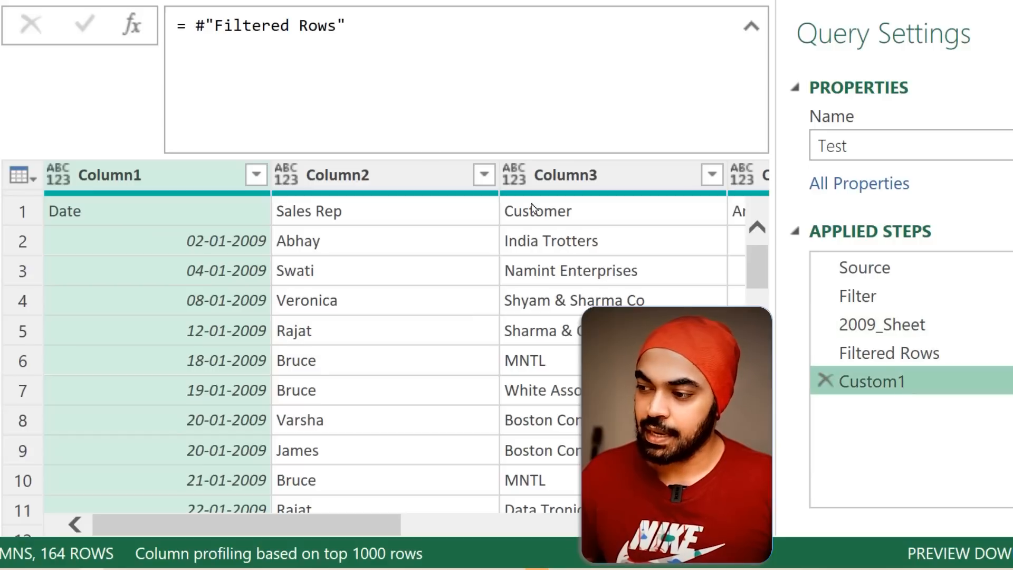
{"action": "left_click_drag", "start_coordinate": [193, 30], "coordinate": [501, 31]}
{"action": "type", "text": "2009_Sheet"}
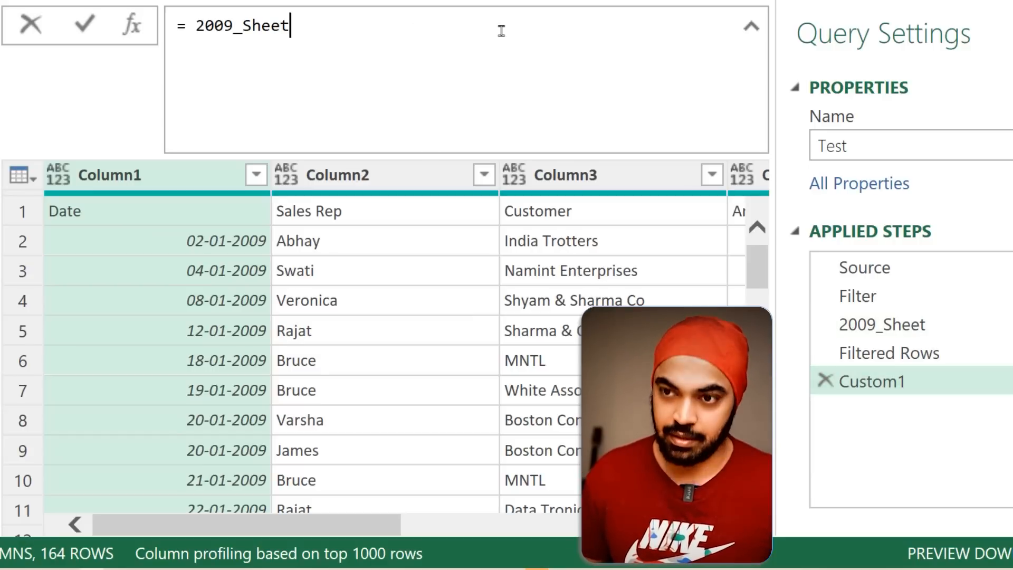
- Rewrite the Custom1 step's reference as #"2009_Sheet" and apply the formula
{"action": "key", "text": "Home"}
{"action": "key", "text": "Right"}
{"action": "key", "text": "Right"}
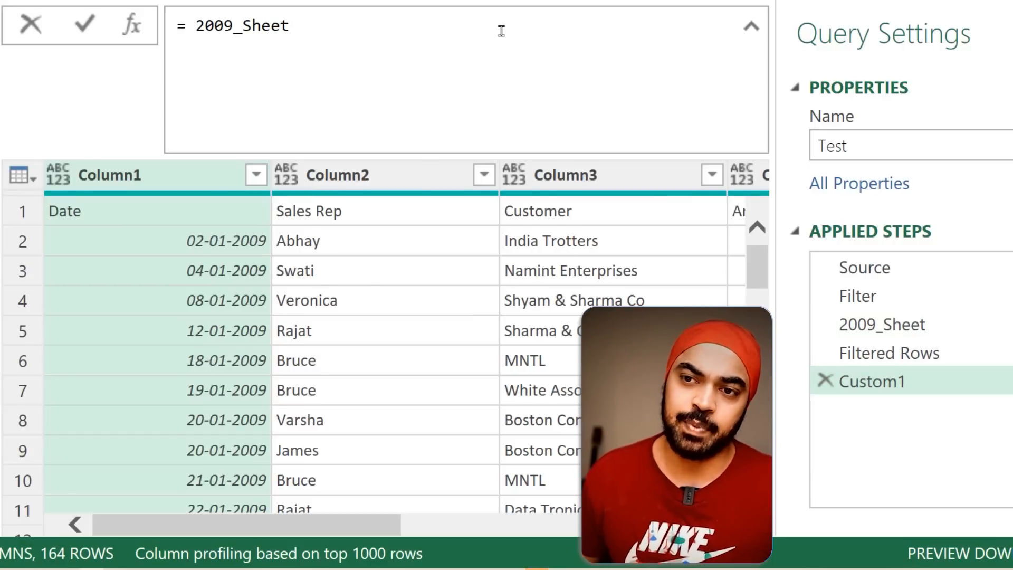
{"action": "type", "text": "#"}
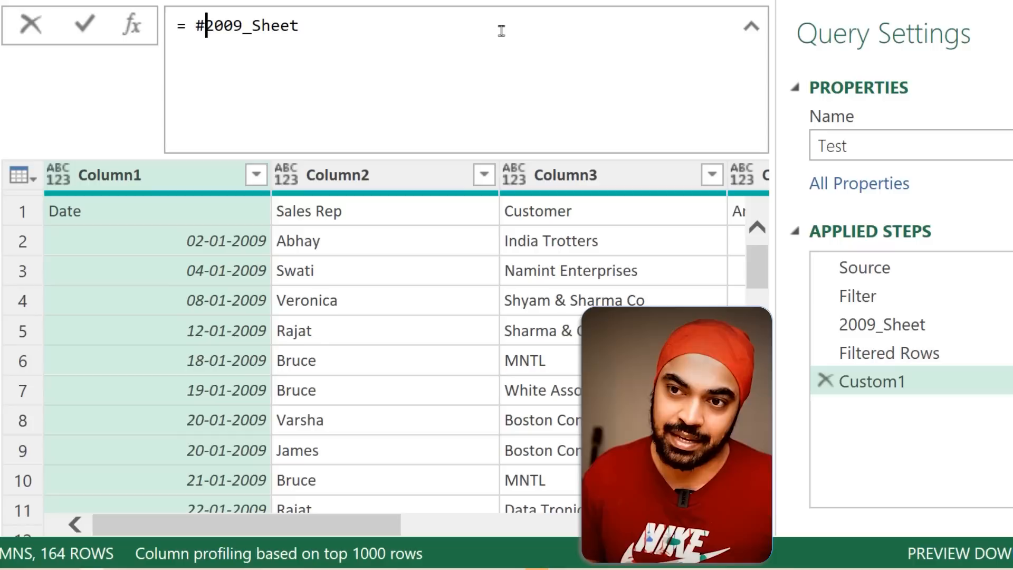
{"action": "type", "text": "\""}
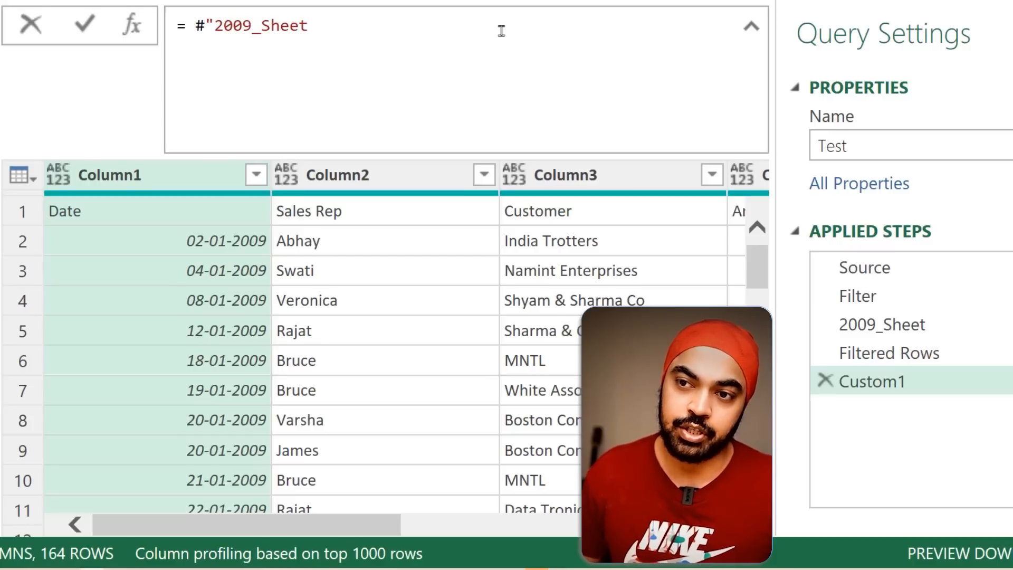
{"action": "left_click", "coordinate": [502, 31]}
{"action": "type", "text": "\""}
{"action": "key", "text": "Return"}
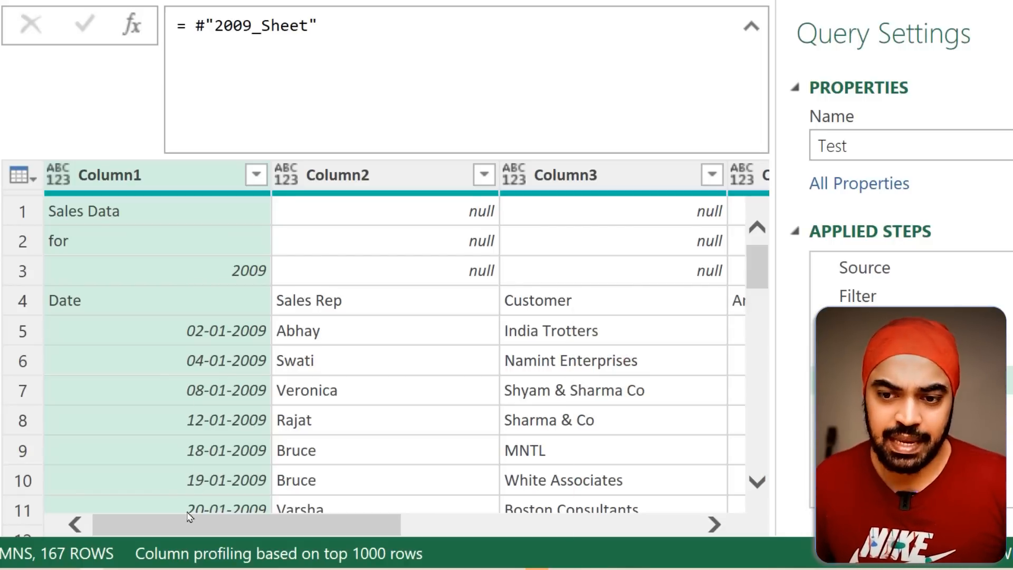
- Compare the title rows above the header with the Date header row, checking which columns hold null values
{"action": "left_click_drag", "start_coordinate": [187, 522], "coordinate": [191, 521]}
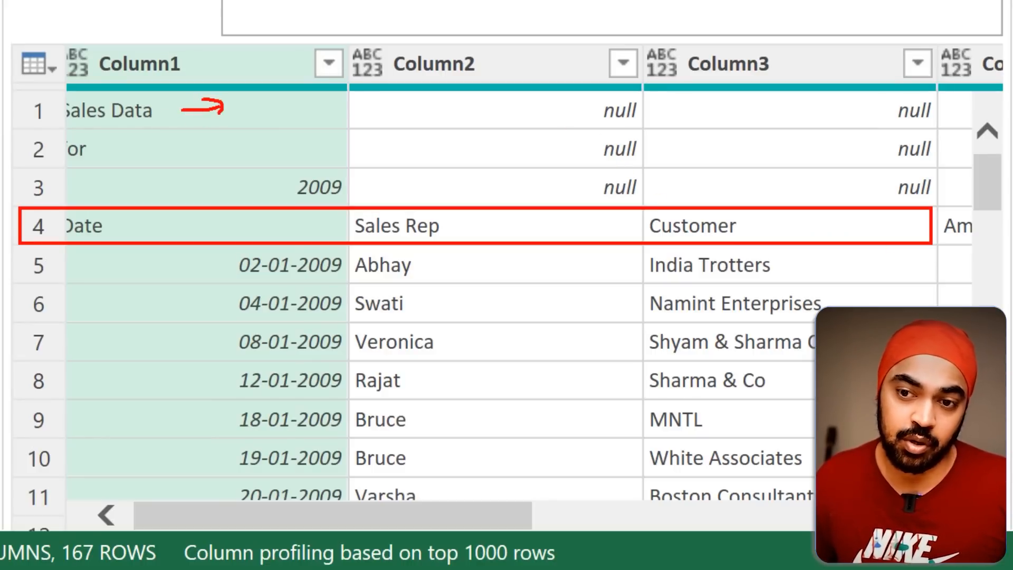
{"action": "left_click_drag", "start_coordinate": [547, 93], "coordinate": [571, 116]}
{"action": "left_click_drag", "start_coordinate": [571, 101], "coordinate": [555, 120]}
{"action": "left_click_drag", "start_coordinate": [164, 146], "coordinate": [296, 150]}
{"action": "left_click_drag", "start_coordinate": [278, 138], "coordinate": [281, 155]}
{"action": "mouse_move", "coordinate": [525, 124]}
{"action": "left_mouse_down"}
{"action": "mouse_move", "coordinate": [557, 148]}
{"action": "mouse_move", "coordinate": [539, 160]}
{"action": "left_mouse_up"}
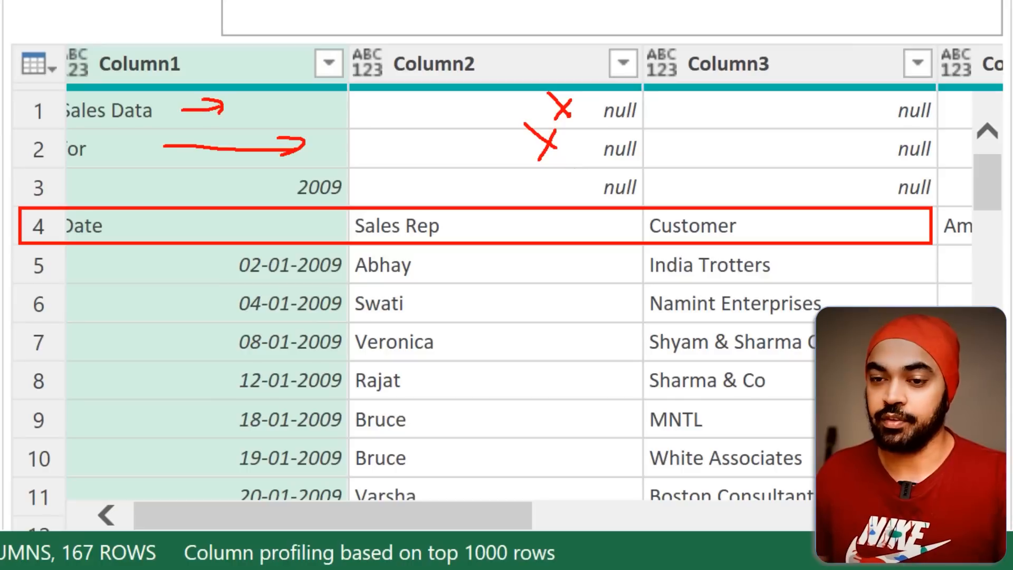
{"action": "left_click_drag", "start_coordinate": [137, 224], "coordinate": [153, 222]}
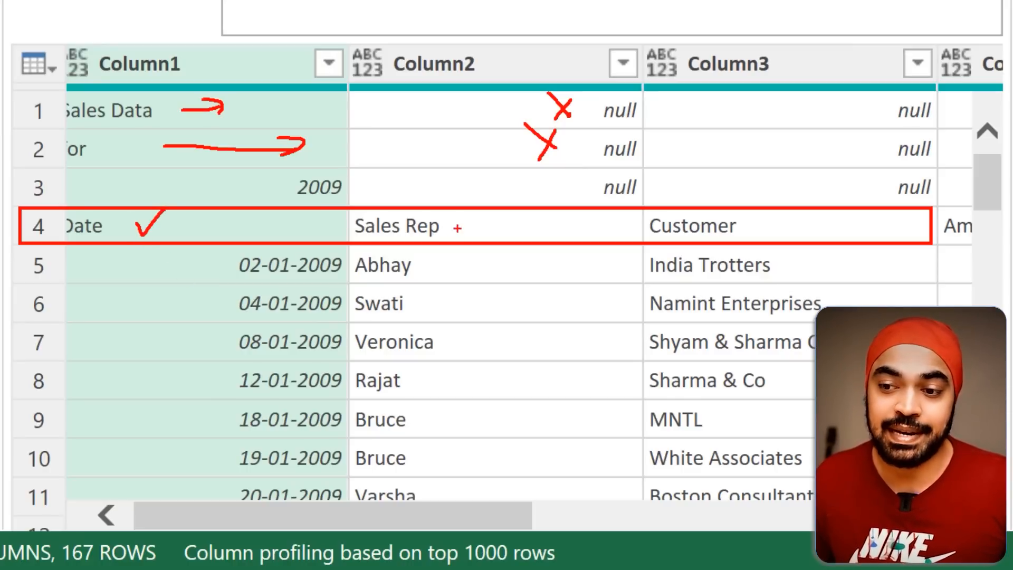
{"action": "left_click_drag", "start_coordinate": [780, 216], "coordinate": [814, 202]}
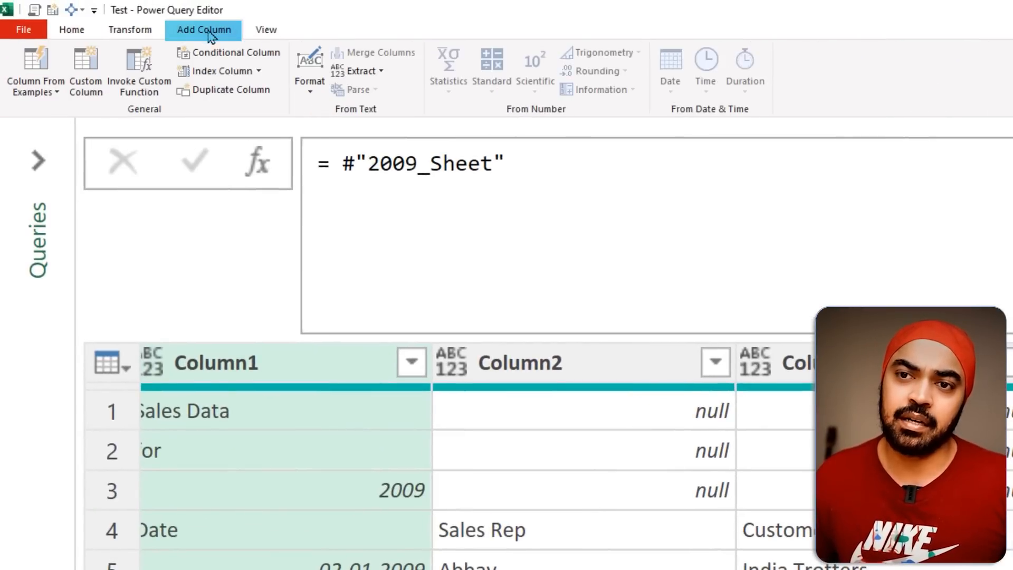
- Add a custom column named Custom with the formula _ and preview the record in row 1
{"action": "left_click", "coordinate": [86, 71]}
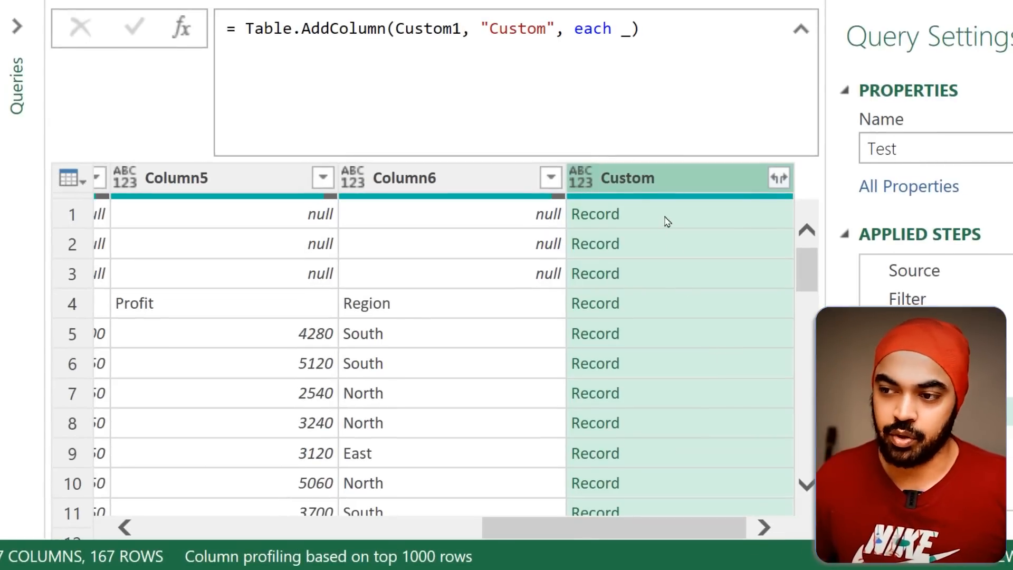
{"action": "left_click", "coordinate": [667, 221]}
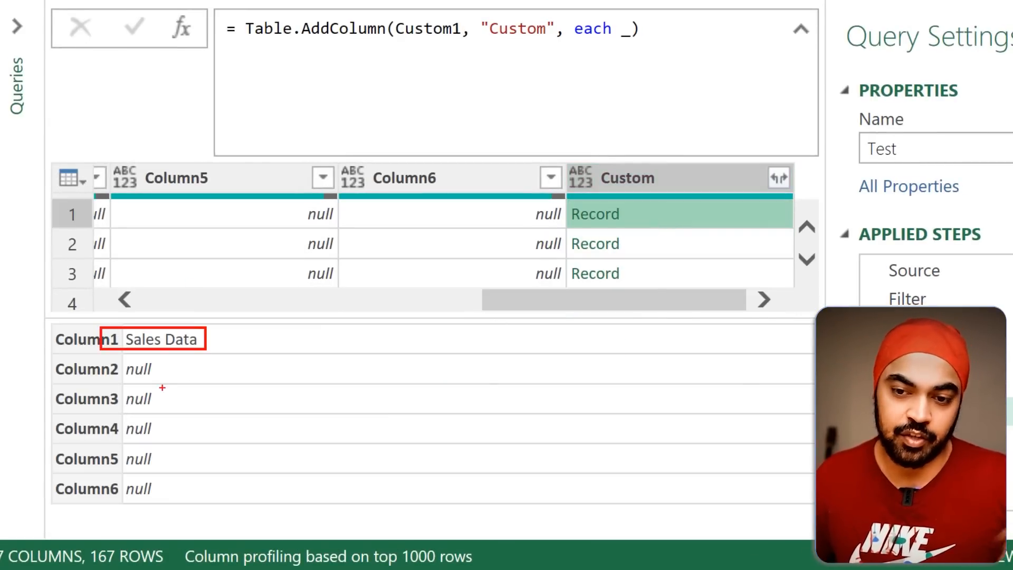
{"action": "left_click_drag", "start_coordinate": [166, 363], "coordinate": [178, 508]}
{"action": "left_click_drag", "start_coordinate": [146, 215], "coordinate": [513, 221]}
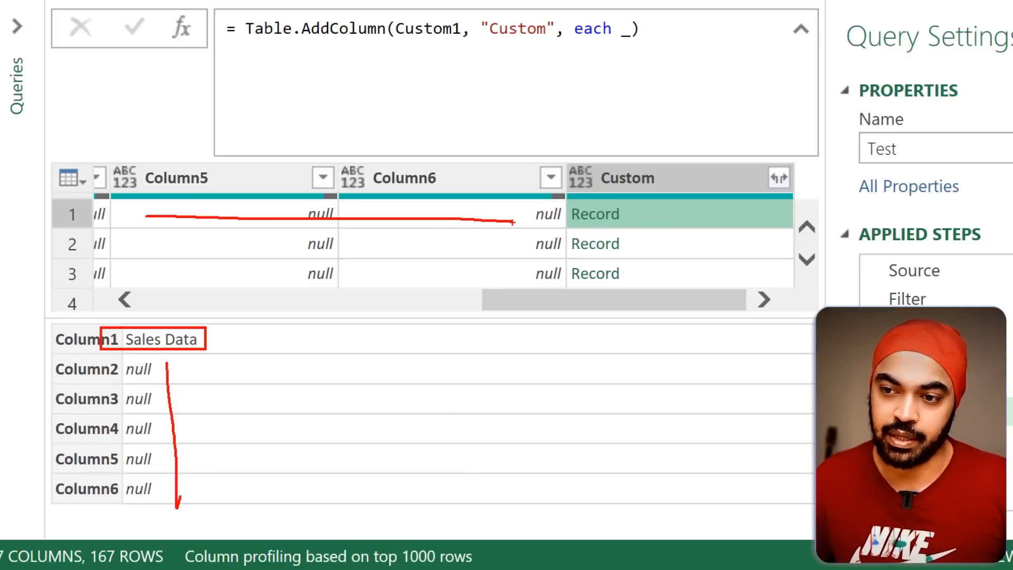
- Preview the Custom column's records for rows 2, 3 and 4 to check them for null values
{"action": "key", "text": "Escape"}
{"action": "left_click", "coordinate": [656, 246]}
{"action": "left_click", "coordinate": [649, 277]}
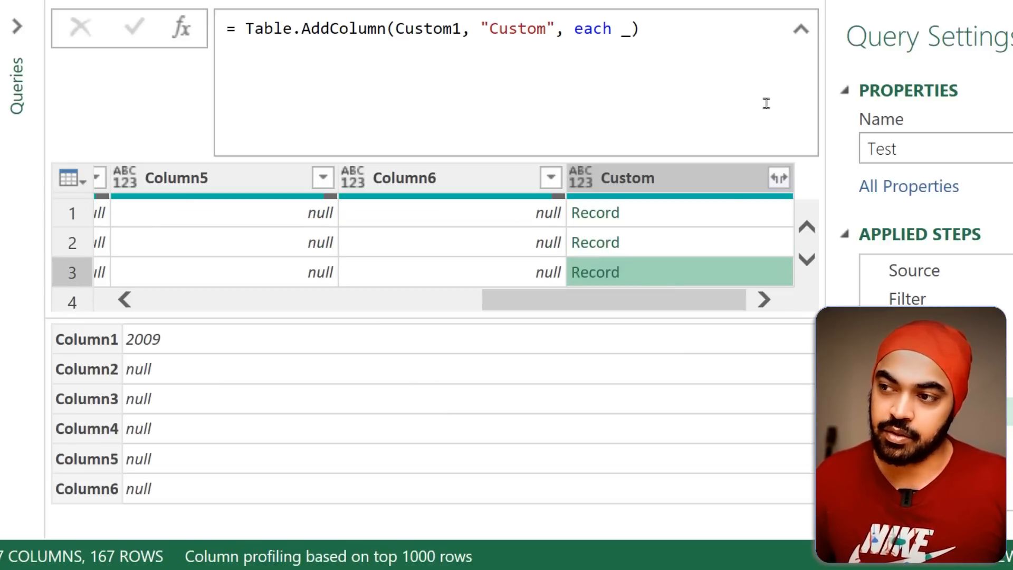
{"action": "left_click", "coordinate": [801, 29]}
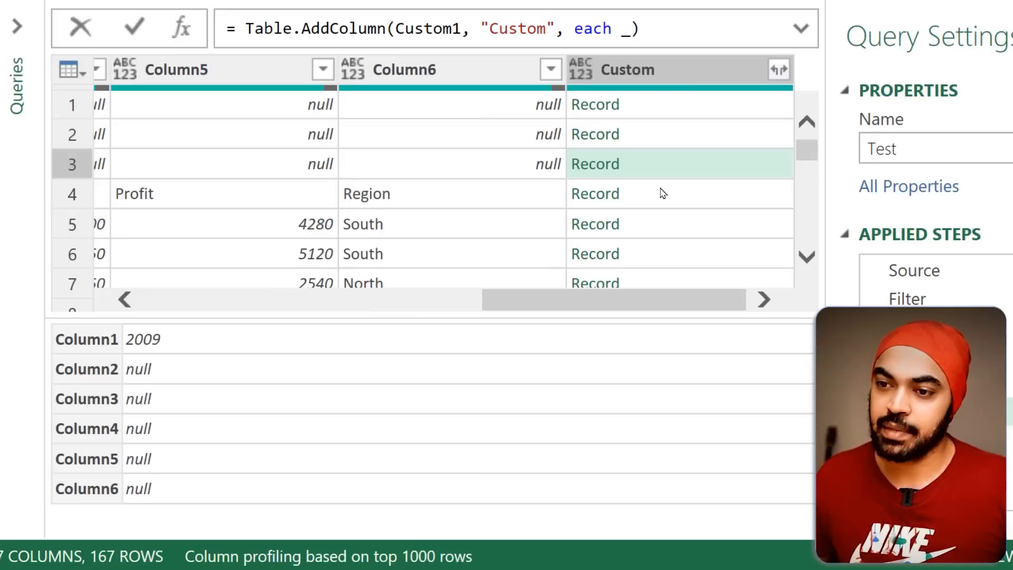
{"action": "left_click", "coordinate": [660, 195]}
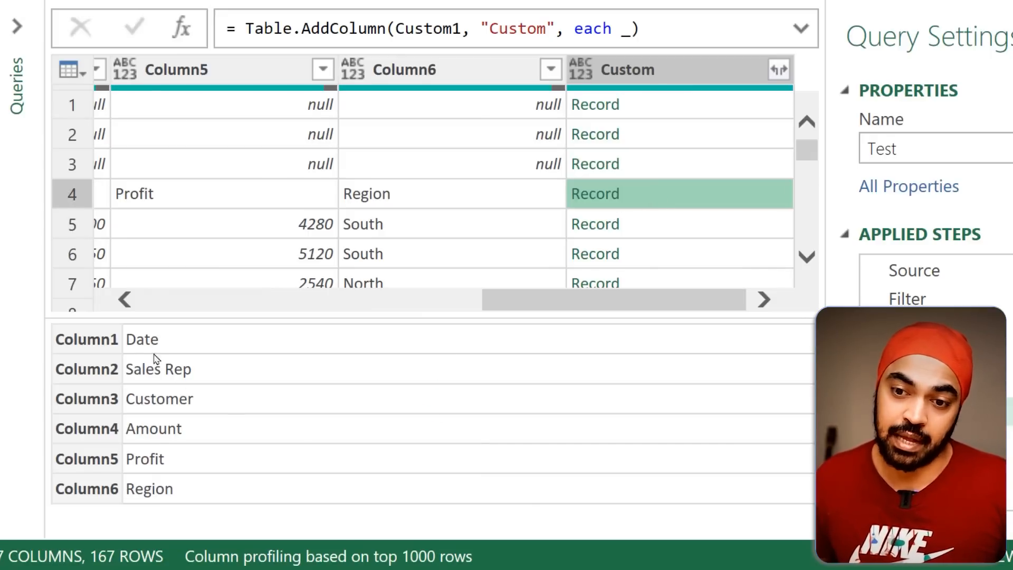
{"action": "mouse_move", "coordinate": [122, 323]}
{"action": "left_mouse_down"}
{"action": "mouse_move", "coordinate": [184, 429]}
{"action": "mouse_move", "coordinate": [203, 519]}
{"action": "left_mouse_up"}
{"action": "mouse_move", "coordinate": [200, 429]}
{"action": "left_mouse_down"}
{"action": "mouse_move", "coordinate": [209, 448]}
{"action": "mouse_move", "coordinate": [224, 428]}
{"action": "left_mouse_up"}
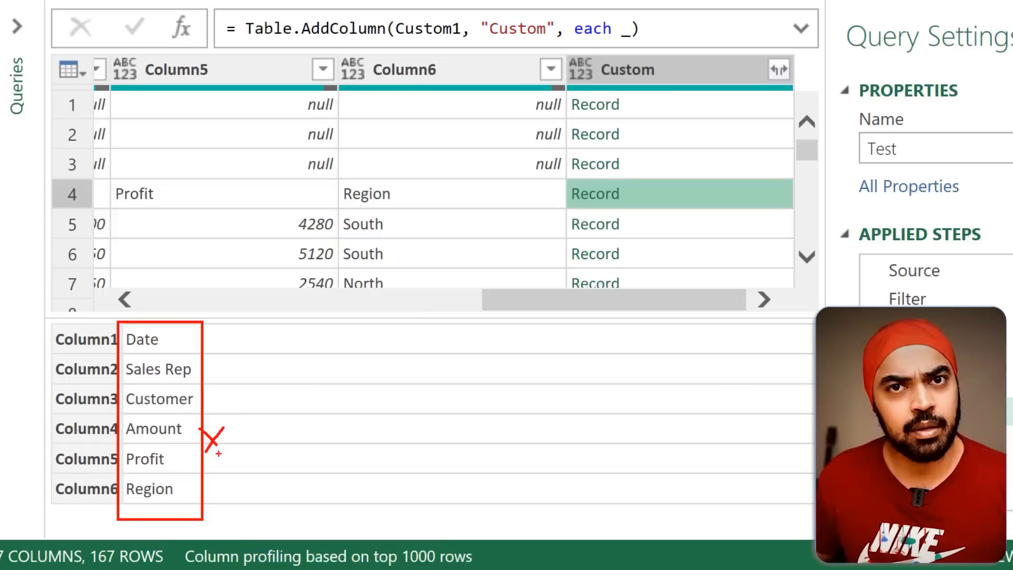
{"action": "mouse_move", "coordinate": [634, 182]}
{"action": "left_mouse_down"}
{"action": "mouse_move", "coordinate": [562, 190]}
{"action": "mouse_move", "coordinate": [632, 181]}
{"action": "left_mouse_up"}
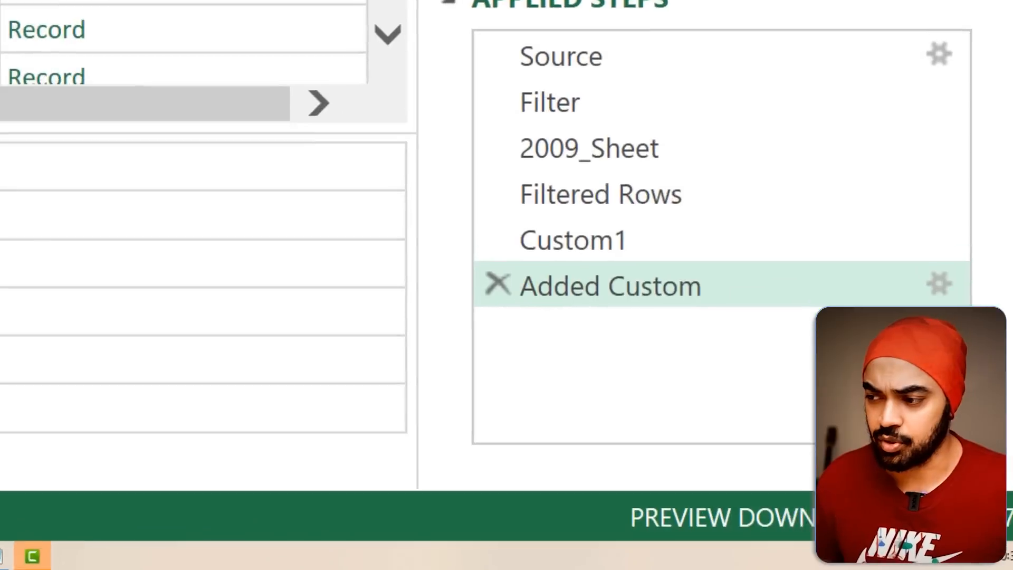
- Edit the Added Custom step so the Custom column's formula is Record.ToList(_)
{"action": "left_click", "coordinate": [921, 273]}
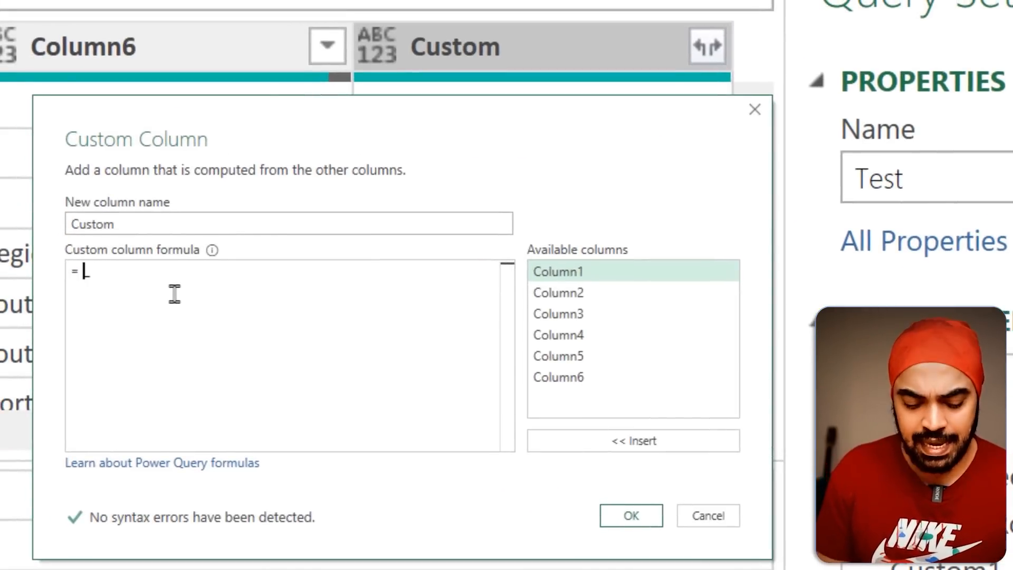
{"action": "type", "text": "R"}
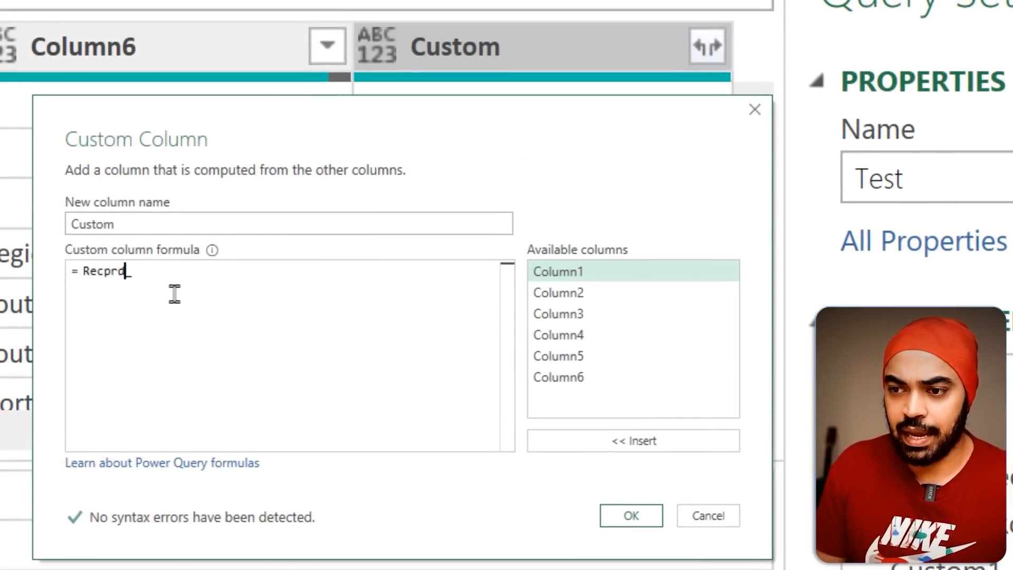
{"action": "type", "text": "ecprd"}
{"action": "key", "text": "BackSpace"}
{"action": "key", "text": "BackSpace"}
{"action": "key", "text": "BackSpace"}
{"action": "key", "text": "BackSpace"}
{"action": "key", "text": "BackSpace"}
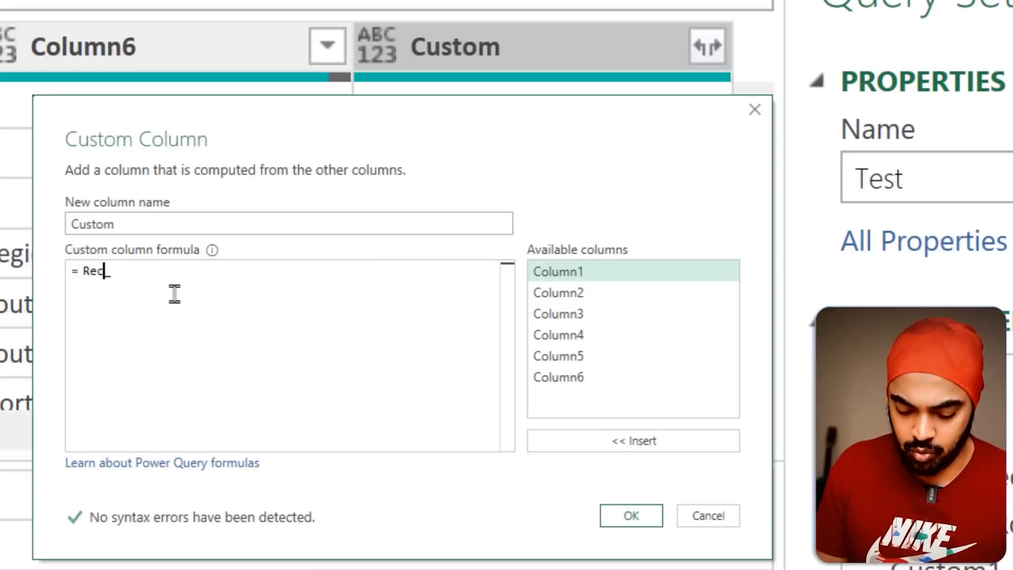
{"action": "type", "text": "ord.To"}
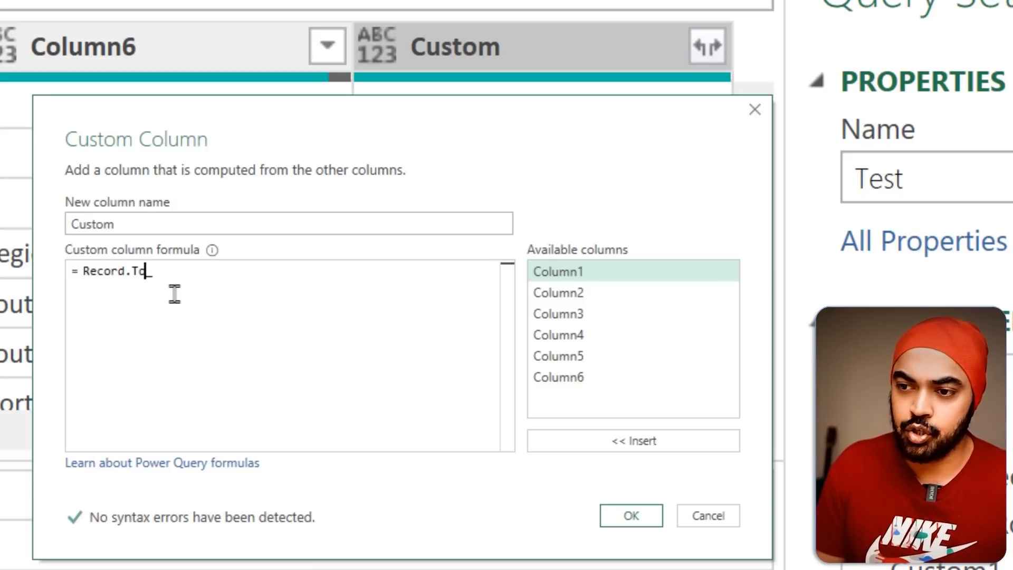
{"action": "type", "text": "List(_)"}
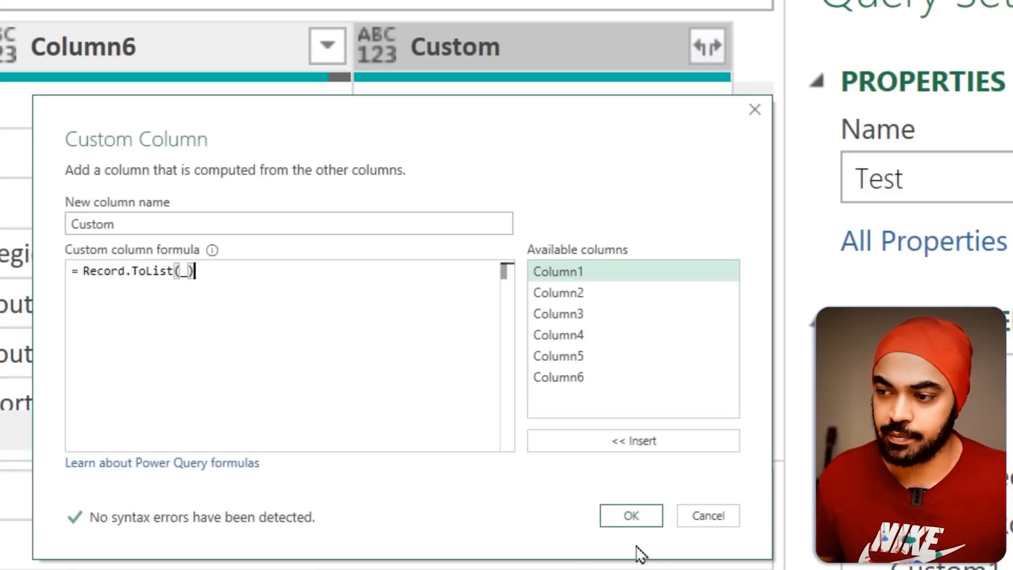
{"action": "left_click", "coordinate": [632, 516]}
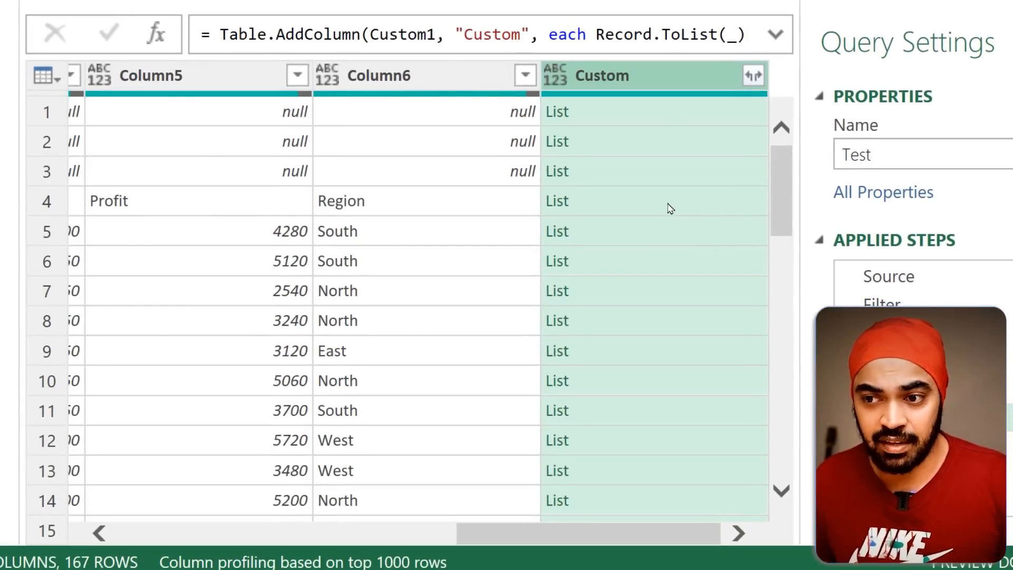
- Preview the list in row 4 of the Custom column and compare its items with the rows above
{"action": "left_click", "coordinate": [670, 208]}
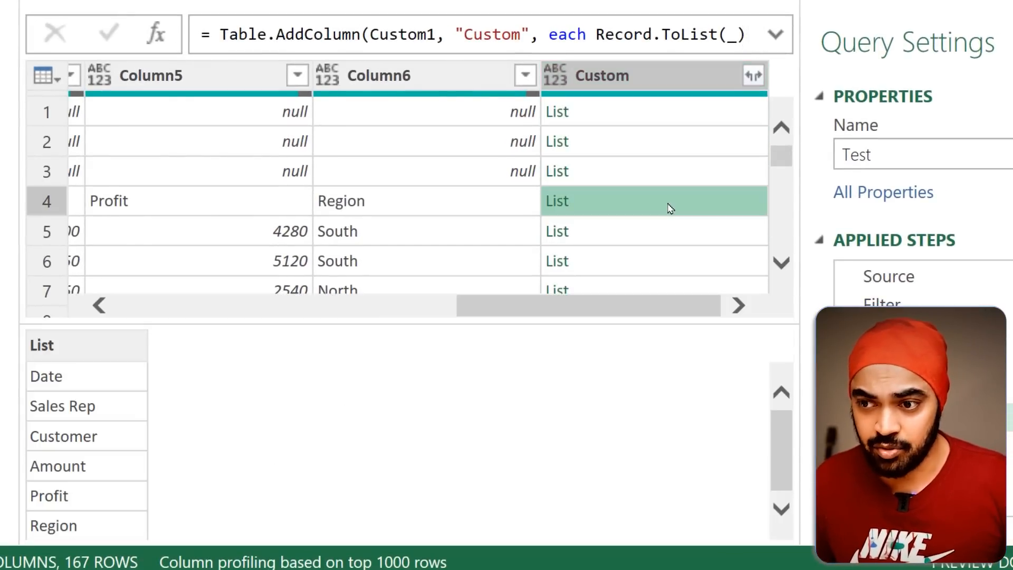
{"action": "left_click_drag", "start_coordinate": [404, 297], "coordinate": [403, 255]}
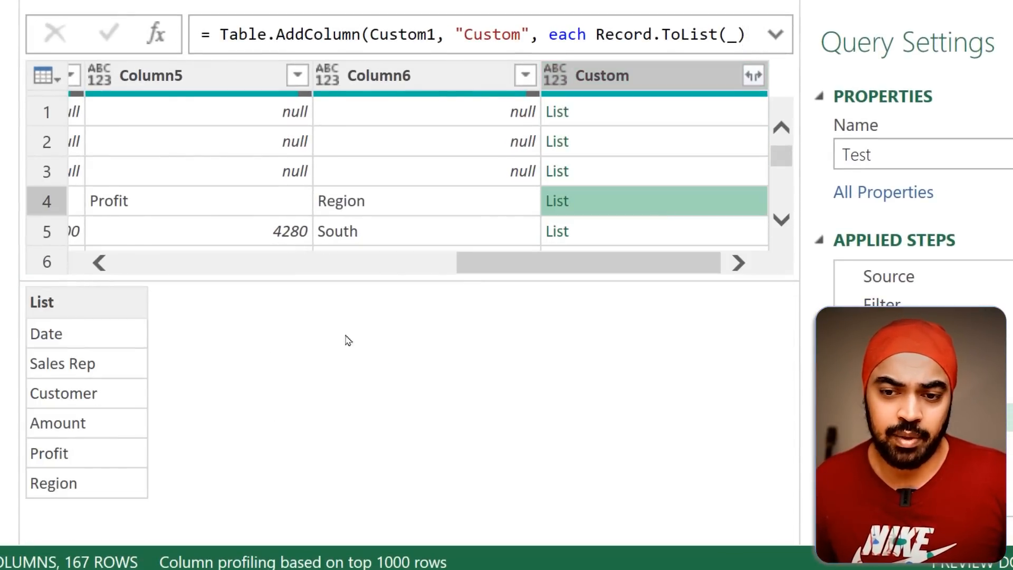
{"action": "mouse_move", "coordinate": [6, 314]}
{"action": "left_mouse_down"}
{"action": "mouse_move", "coordinate": [132, 475]}
{"action": "mouse_move", "coordinate": [136, 495]}
{"action": "left_mouse_up"}
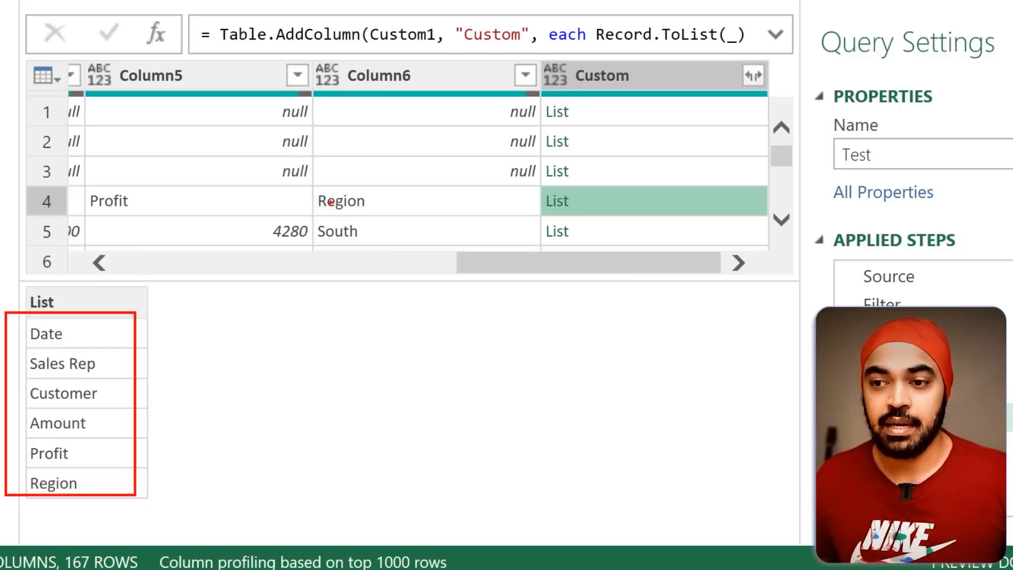
{"action": "left_click_drag", "start_coordinate": [567, 192], "coordinate": [549, 211]}
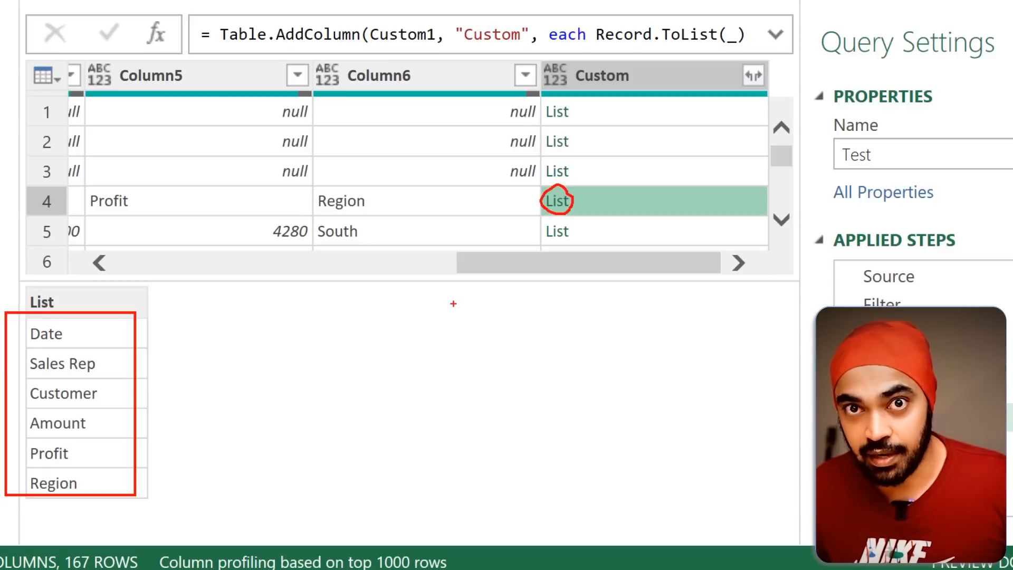
{"action": "left_click_drag", "start_coordinate": [471, 181], "coordinate": [485, 172]}
{"action": "left_click_drag", "start_coordinate": [472, 116], "coordinate": [486, 104]}
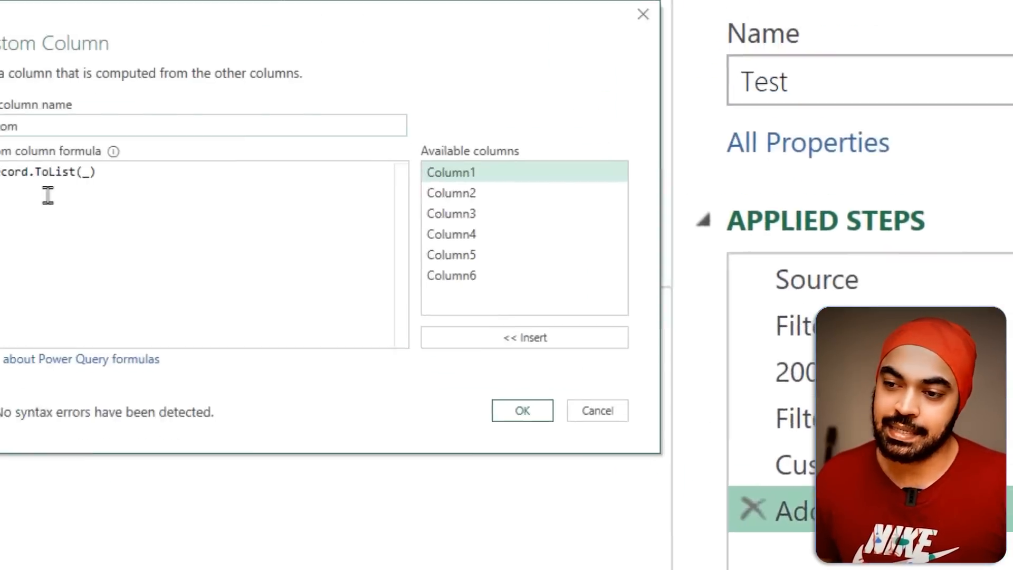
- Change the Custom column's formula to List.Contains(Record.ToList(_), null) and apply it
{"action": "key", "text": "Home"}
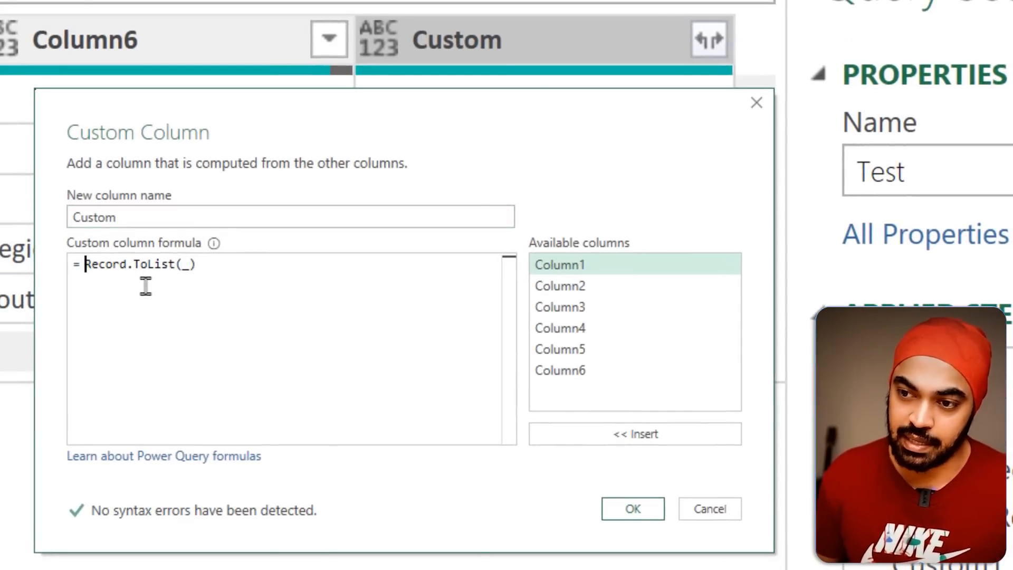
{"action": "type", "text": "List.C"}
{"action": "type", "text": "ontains("}
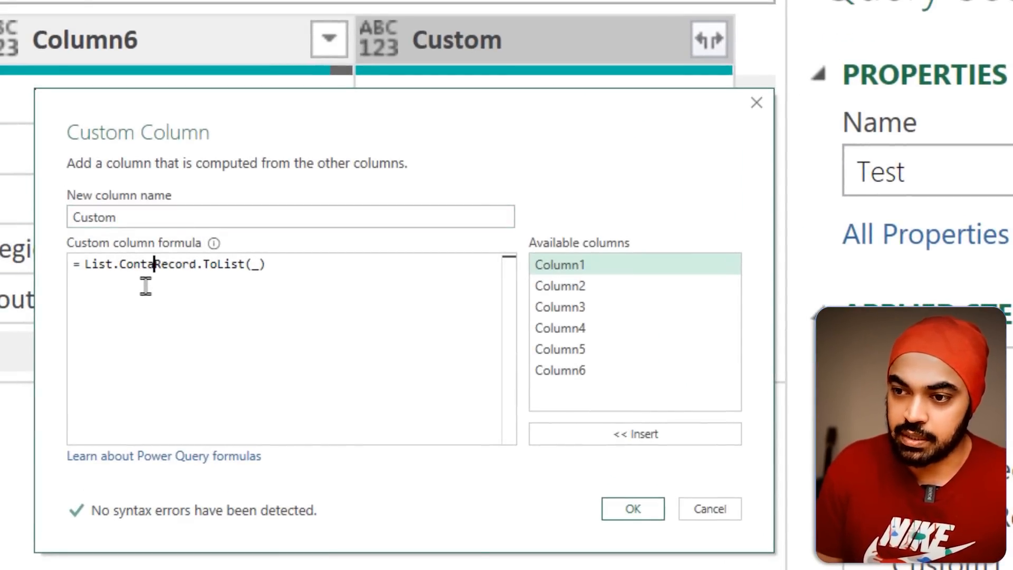
{"action": "key", "text": "shift+End"}
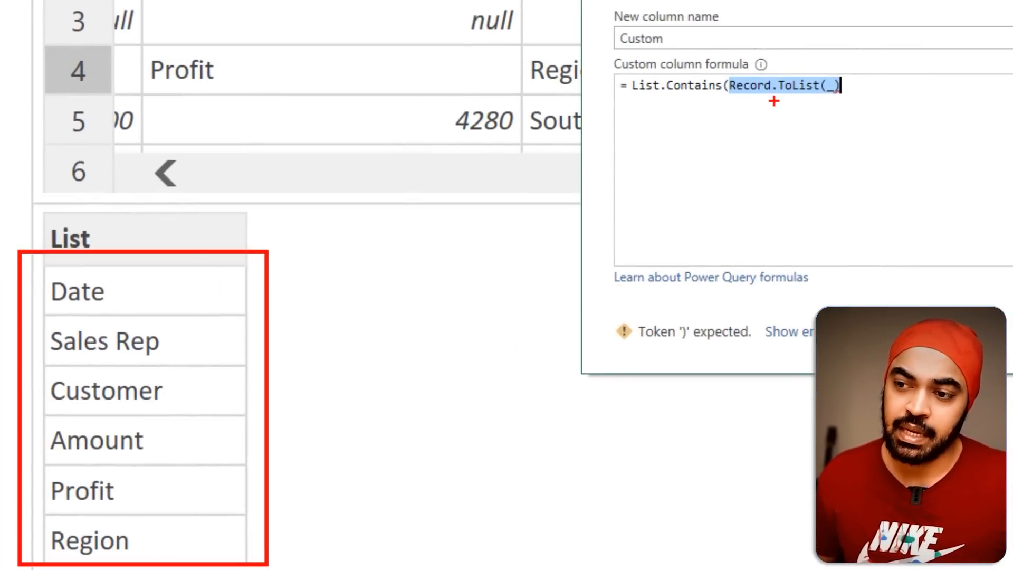
{"action": "key", "text": "End"}
{"action": "type", "text": ", nu"}
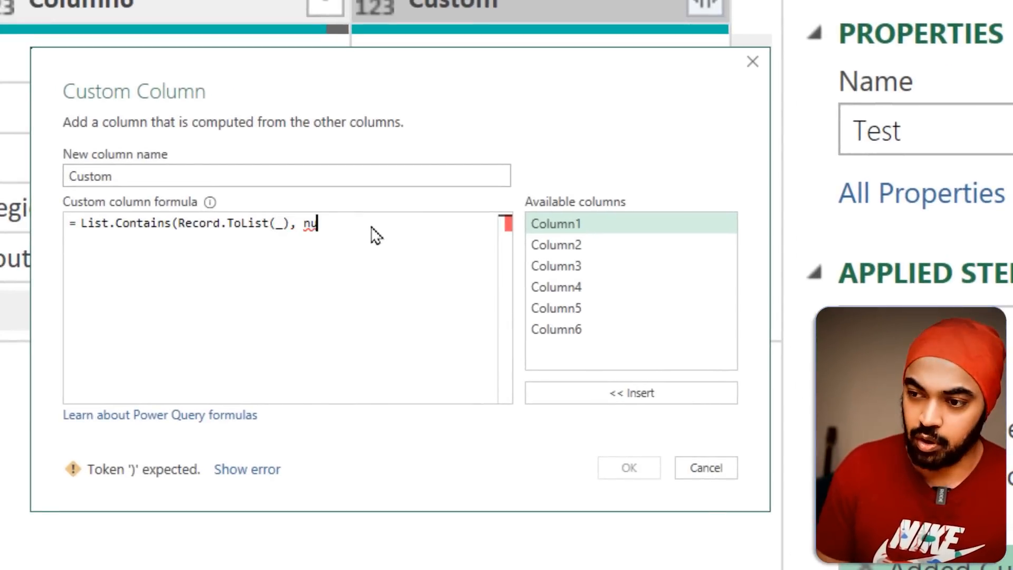
{"action": "type", "text": "ll)"}
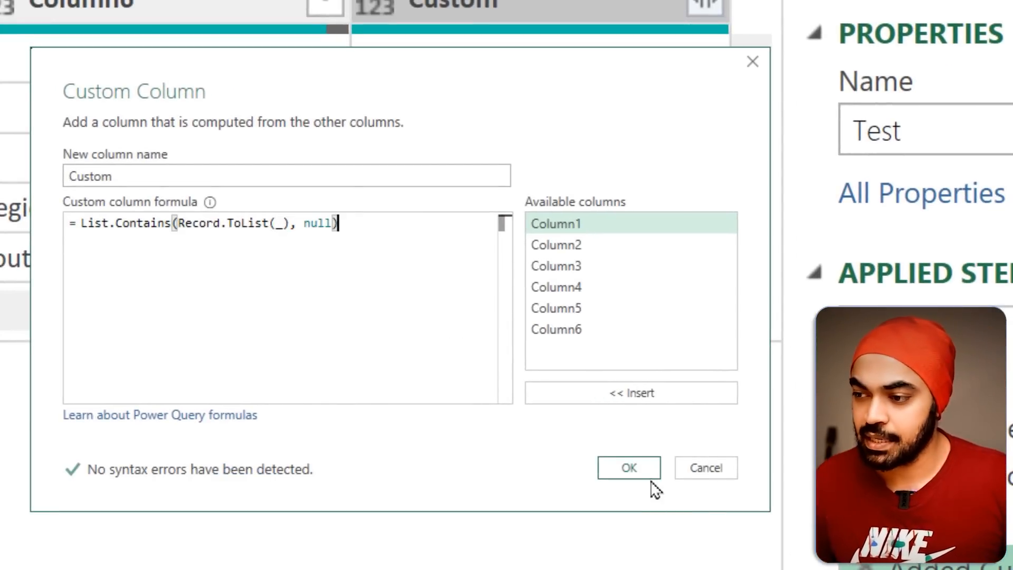
{"action": "left_click", "coordinate": [653, 477]}
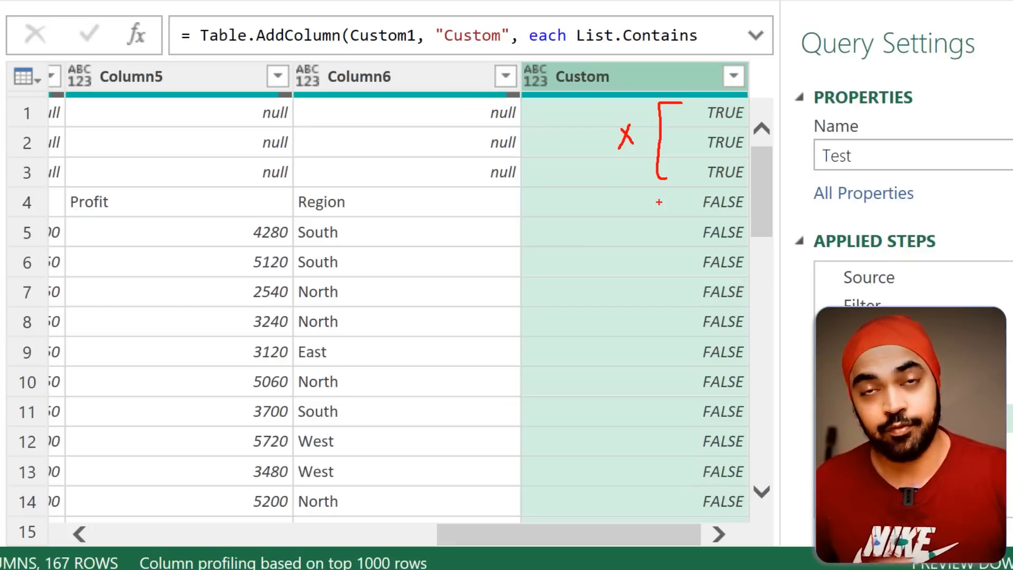
{"action": "left_click_drag", "start_coordinate": [659, 202], "coordinate": [672, 201]}
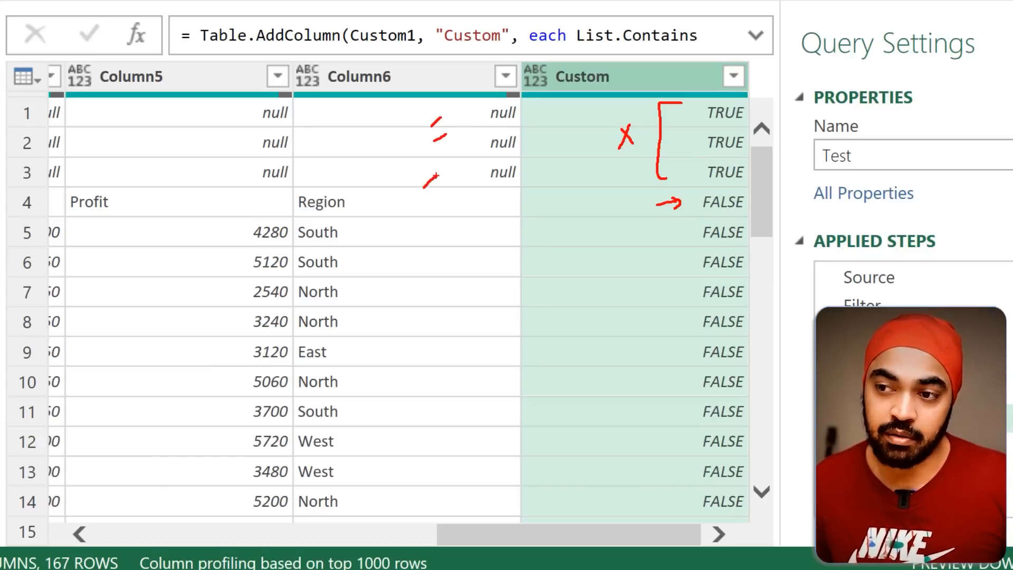
{"action": "key", "text": "Escape"}
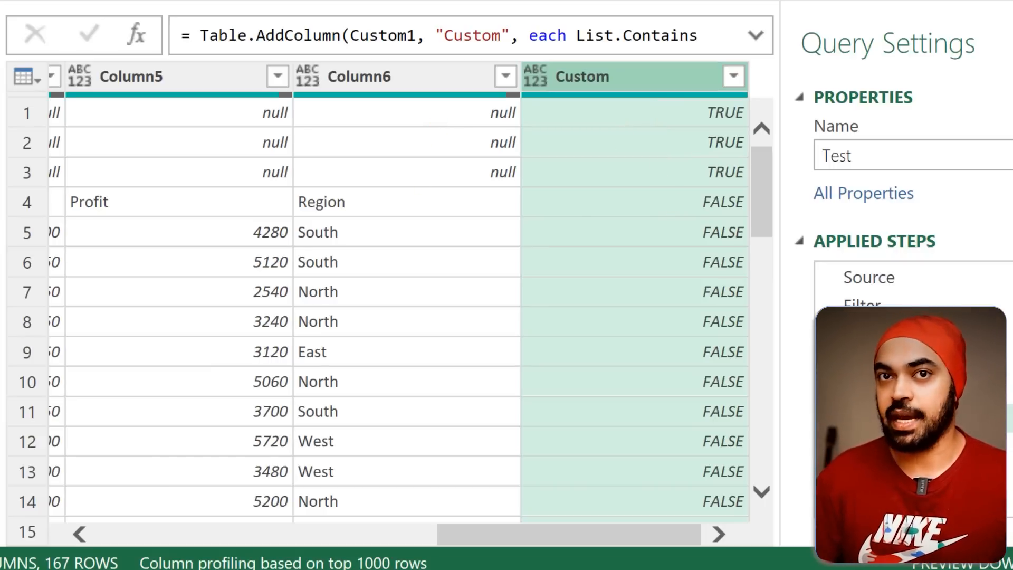
- Copy the condition each List.Contains(Record.ToList(_), null) from the Added Custom step's full formula
{"action": "left_click", "coordinate": [754, 37]}
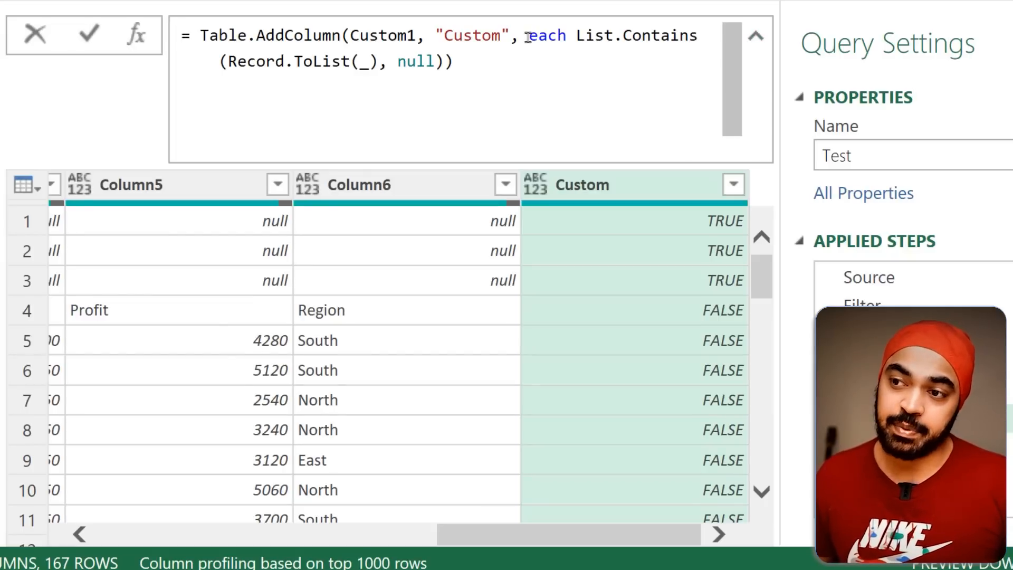
{"action": "left_click_drag", "start_coordinate": [528, 35], "coordinate": [446, 63]}
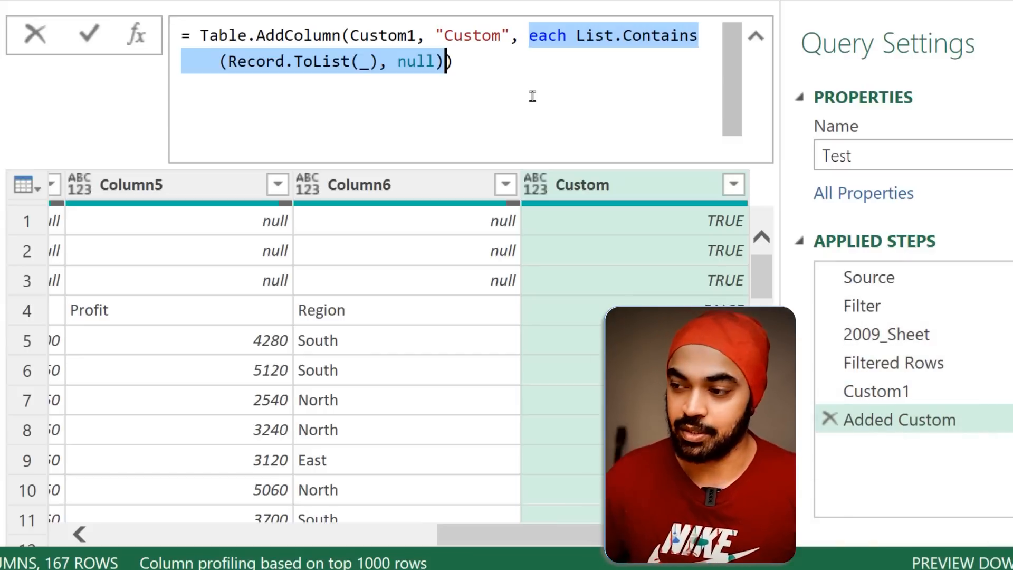
{"action": "key", "text": "Escape"}
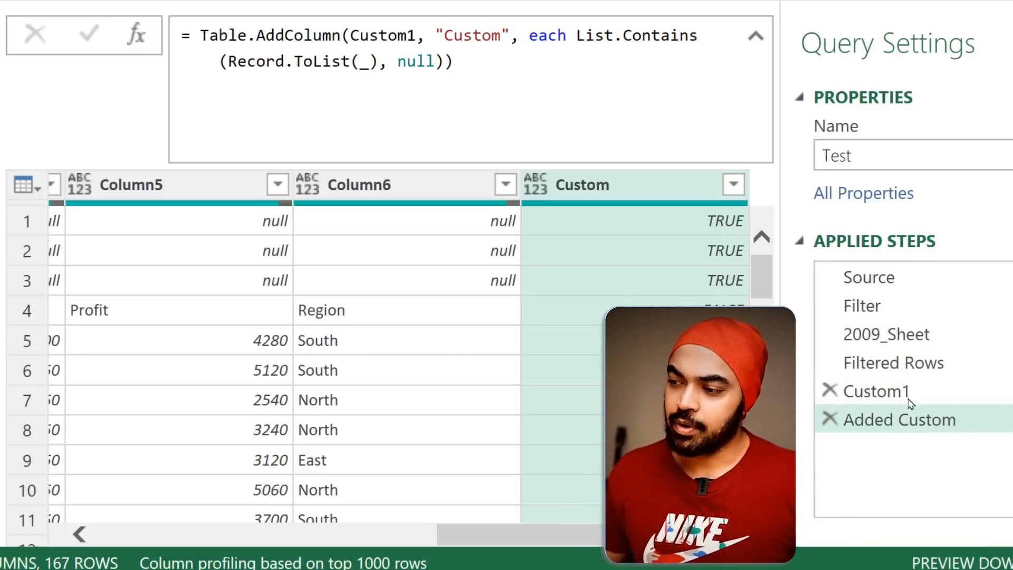
- In the Custom1 step's formula, put Table.Skip( in front of the #"2009_Sheet" reference
{"action": "left_click", "coordinate": [865, 397]}
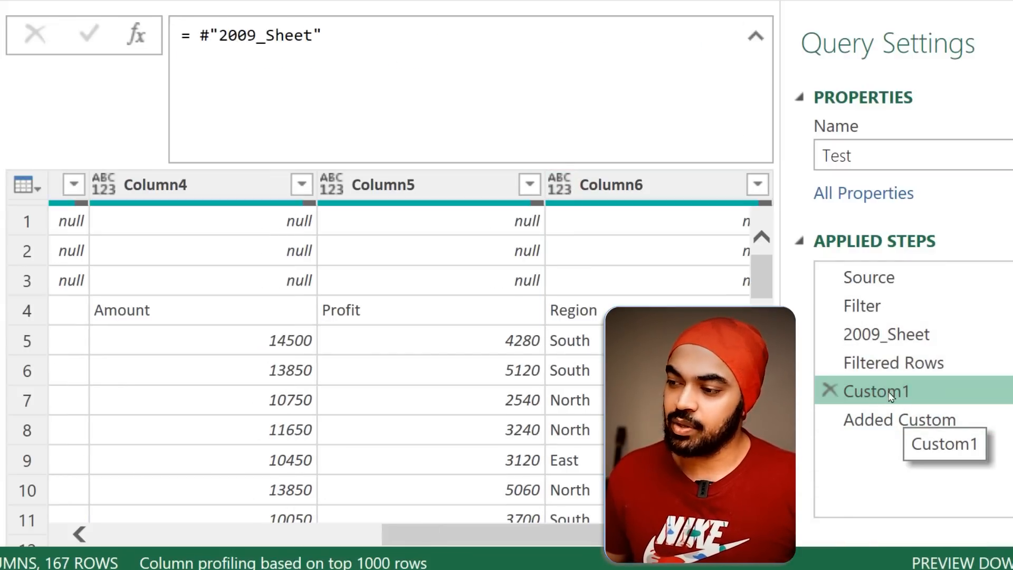
{"action": "left_click_drag", "start_coordinate": [202, 35], "coordinate": [417, 40]}
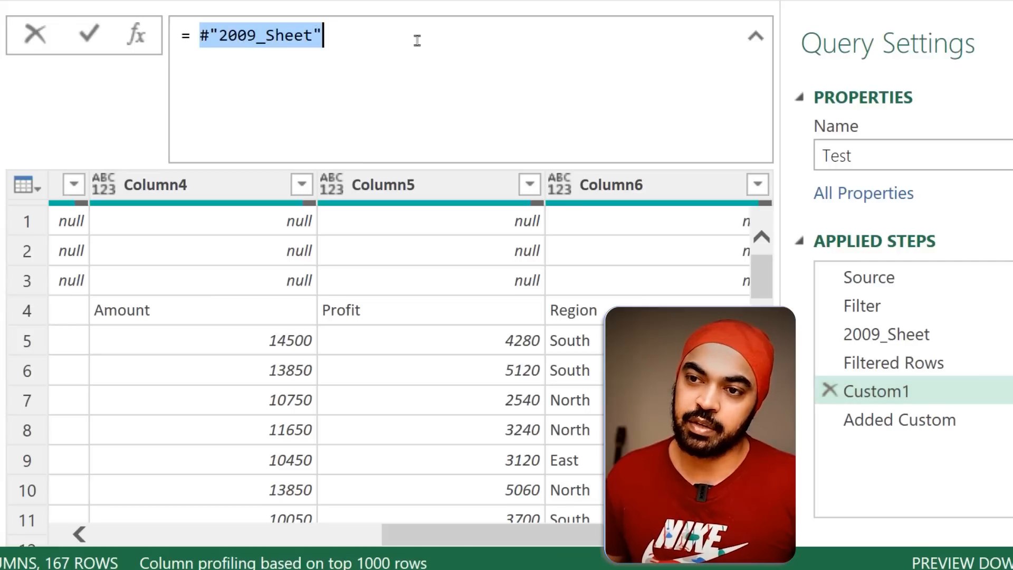
{"action": "key", "text": "ctrl+2"}
{"action": "mouse_move", "coordinate": [265, 37]}
{"action": "left_mouse_down"}
{"action": "mouse_move", "coordinate": [350, 104]}
{"action": "mouse_move", "coordinate": [676, 272]}
{"action": "left_mouse_up"}
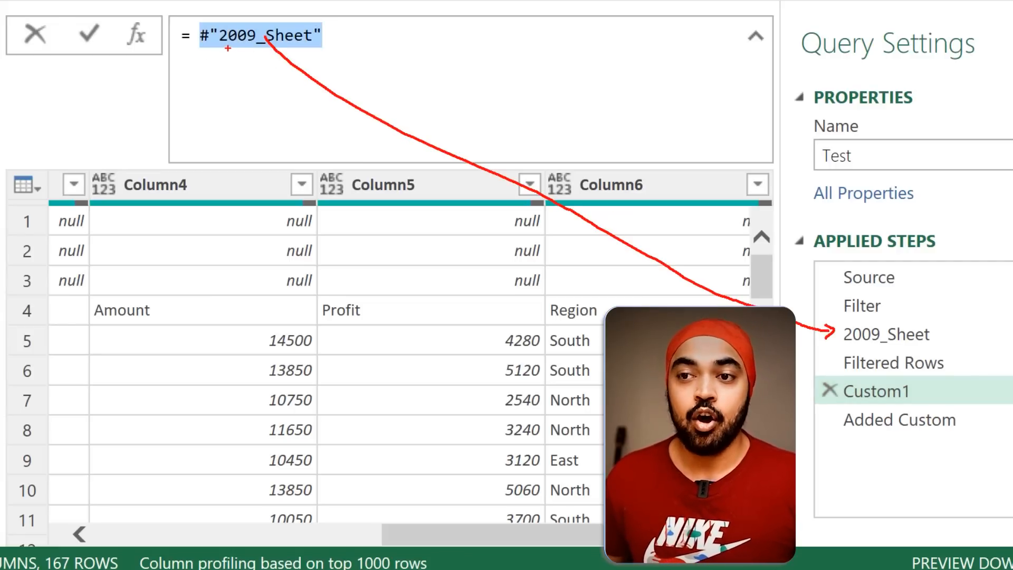
{"action": "key", "text": "Escape"}
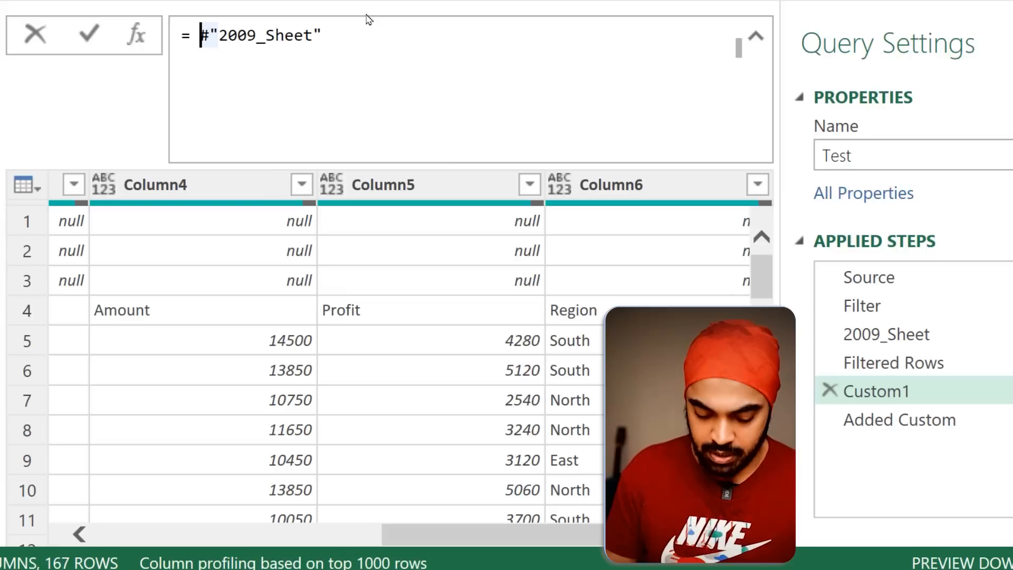
{"action": "type", "text": "Table.Skip"}
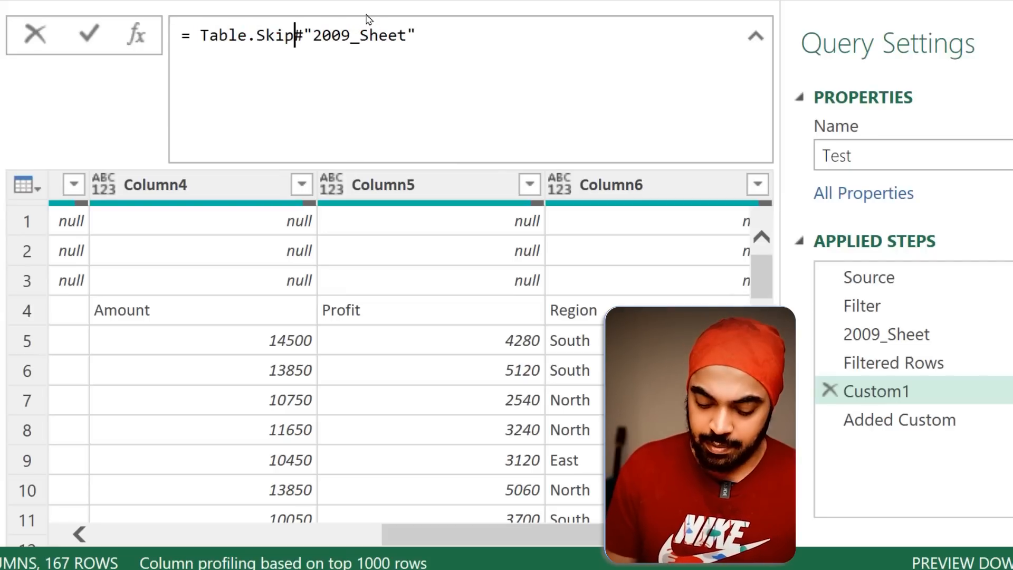
{"action": "type", "text": "("}
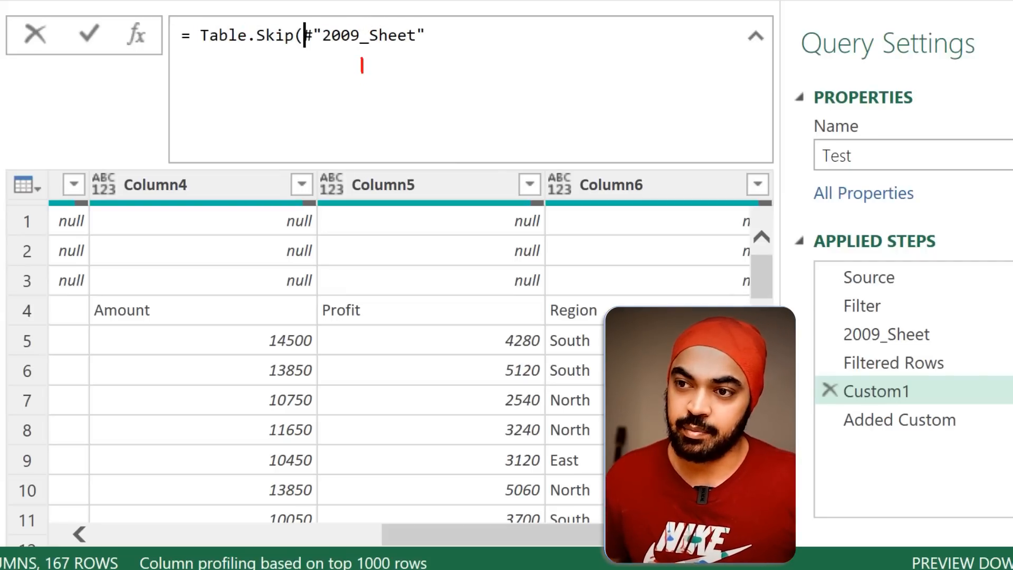
{"action": "key", "text": "Return"}
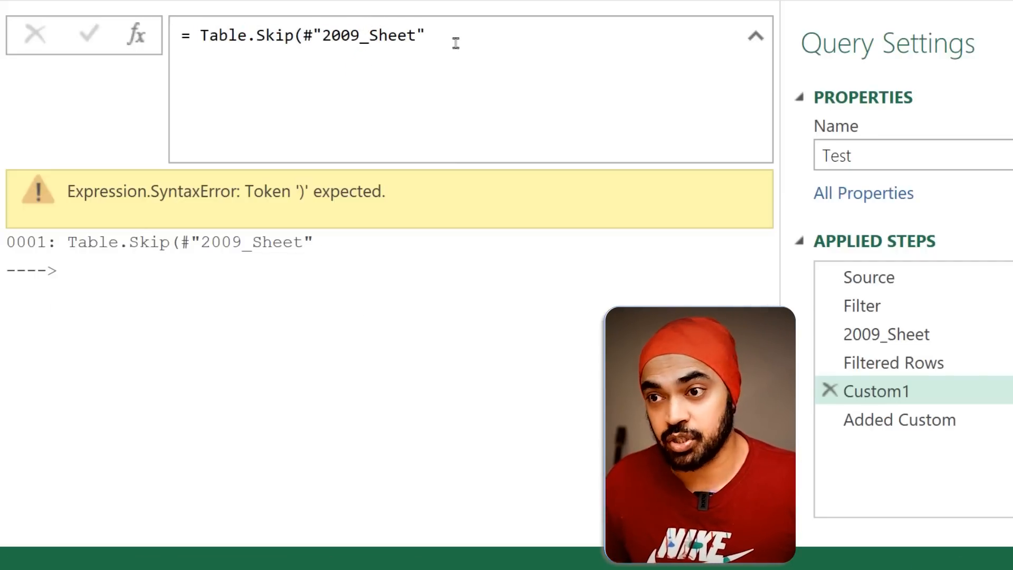
- Complete the Custom1 formula with the second argument each List.Contains(Record.ToList(_), null) and a closing parenthesis, and apply it
{"action": "left_click", "coordinate": [450, 37]}
{"action": "type", "text": ","}
{"action": "type", "text": "each List.Contains(Record.ToList(_), null)"}
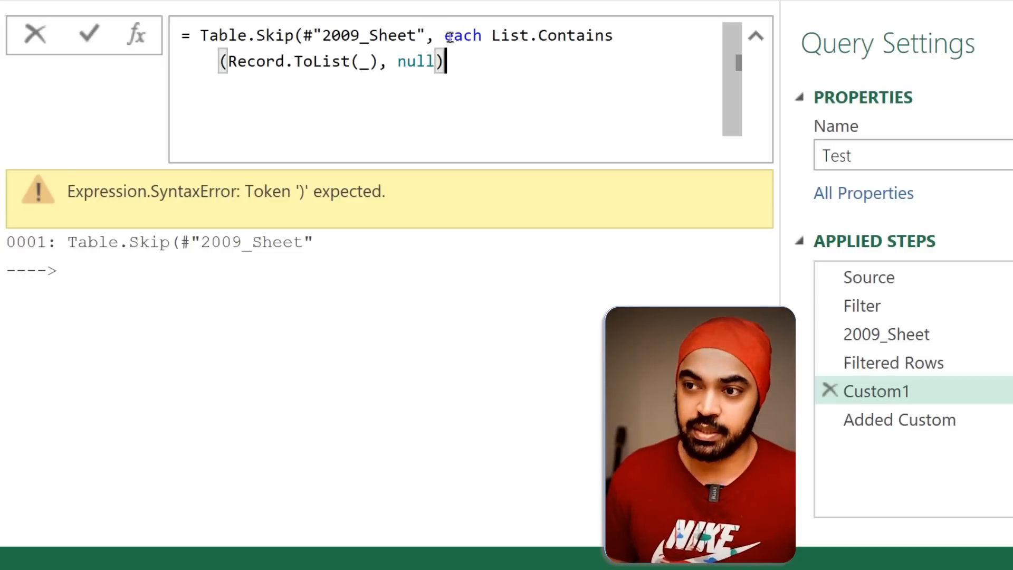
{"action": "type", "text": ")"}
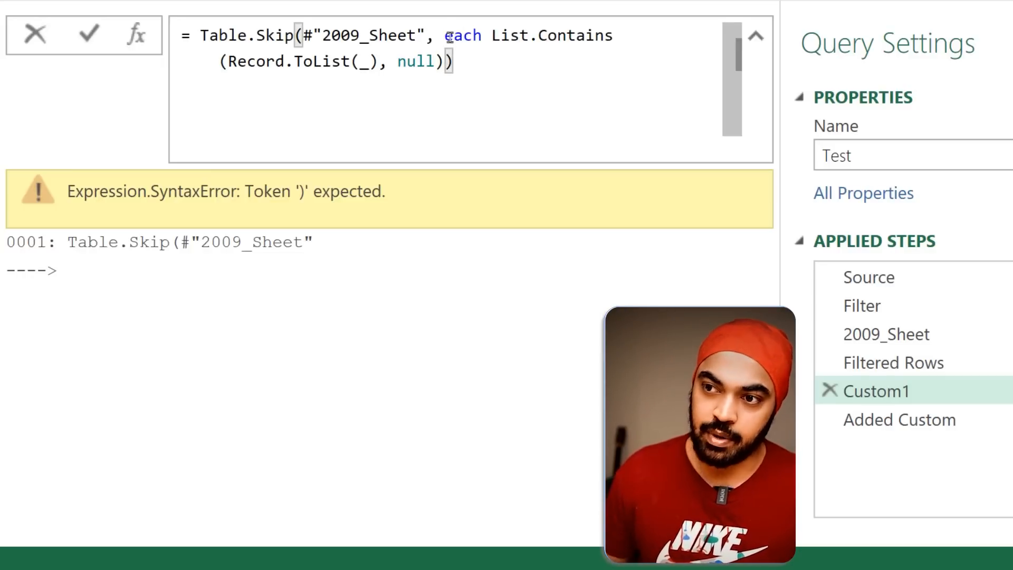
{"action": "key", "text": "Return"}
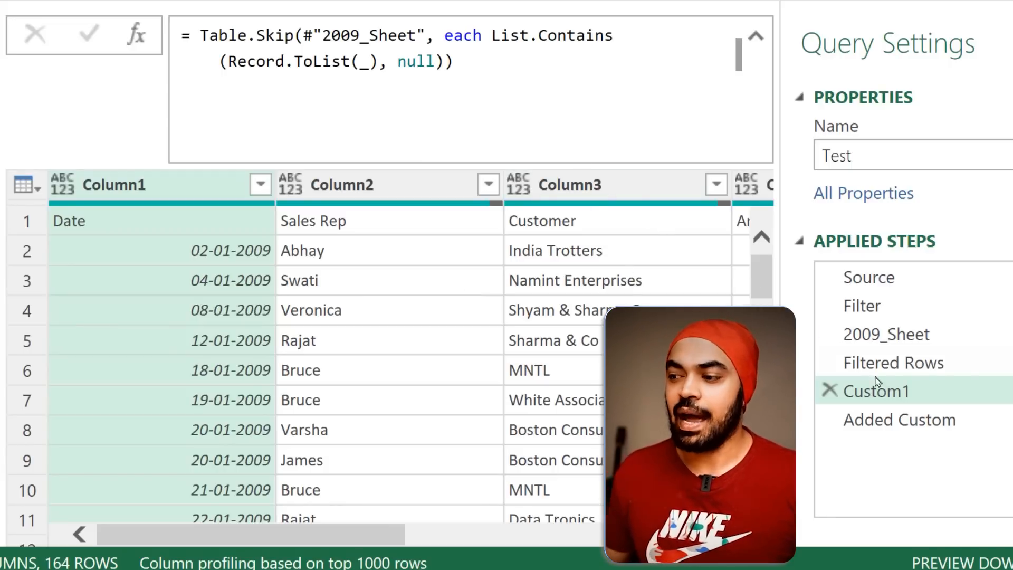
- Compare the "Date" condition in the Filtered Rows step's formula with the Custom1 step
{"action": "left_click", "coordinate": [900, 364]}
{"action": "double_click", "coordinate": [647, 33]}
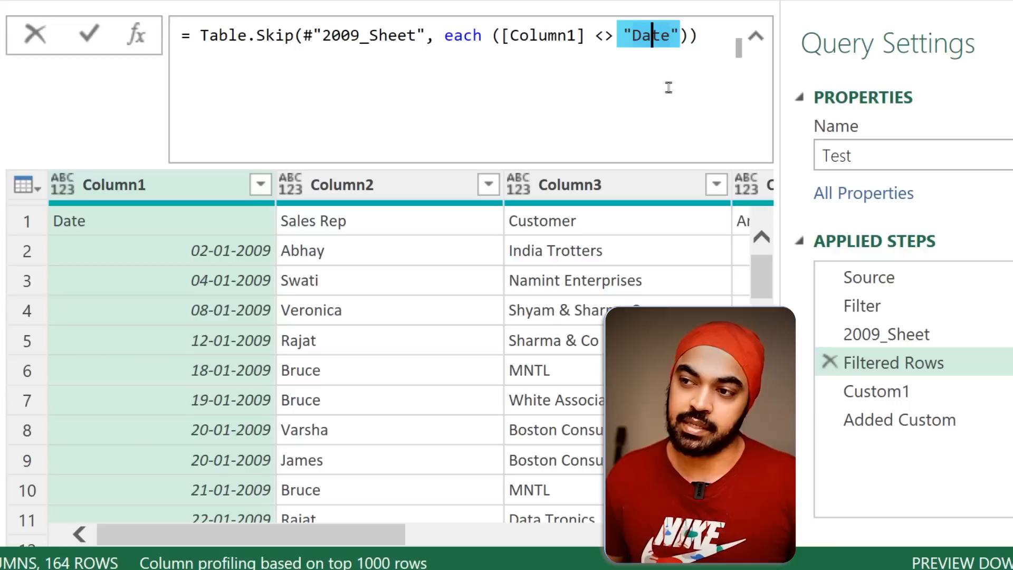
{"action": "left_click", "coordinate": [894, 395]}
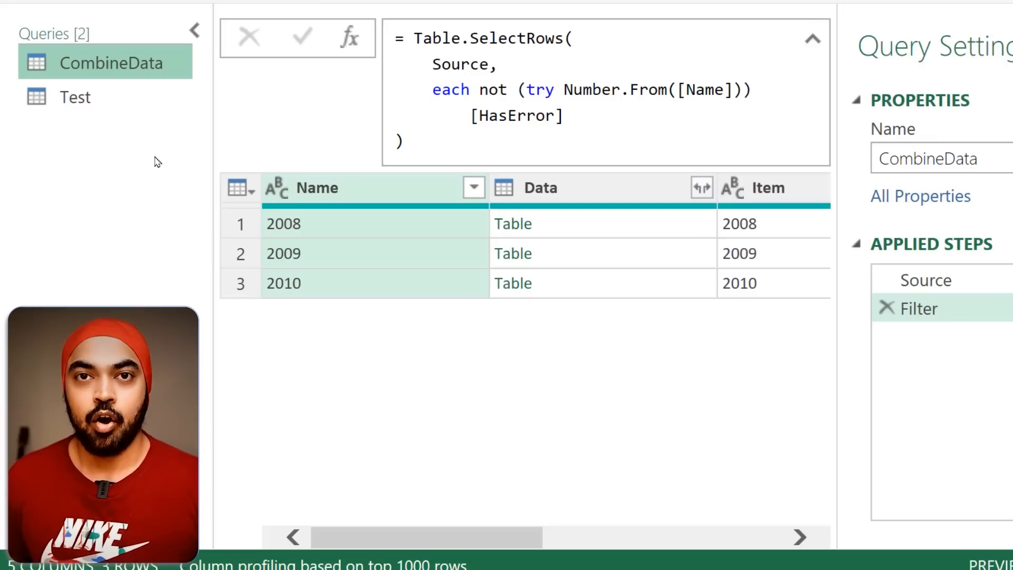
- Copy the complete Table.Skip formula from the Custom1 step of the Test query
{"action": "left_click", "coordinate": [107, 93]}
{"action": "left_click", "coordinate": [972, 399]}
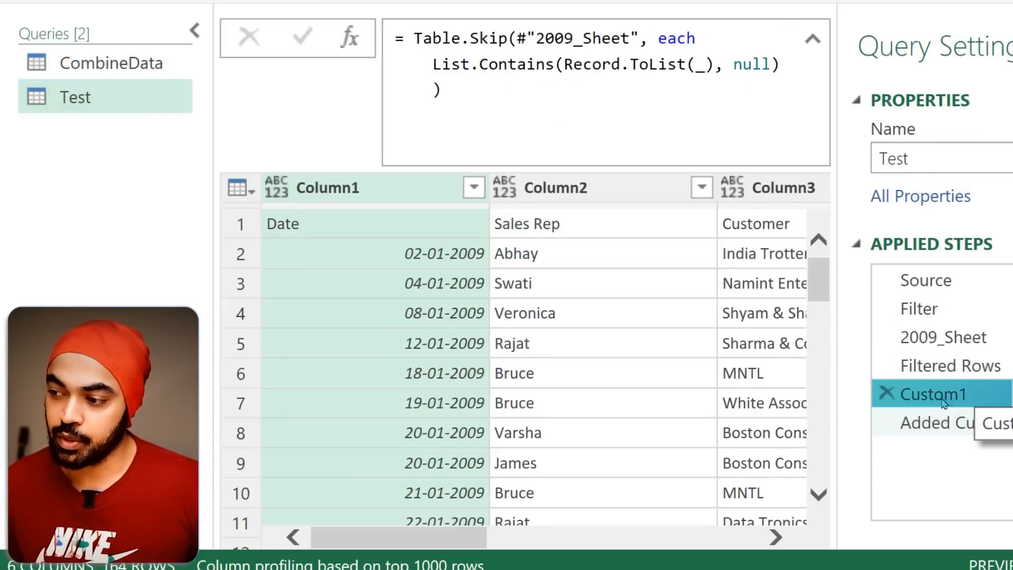
{"action": "left_click", "coordinate": [418, 38]}
{"action": "left_click_drag", "start_coordinate": [418, 39], "coordinate": [457, 85]}
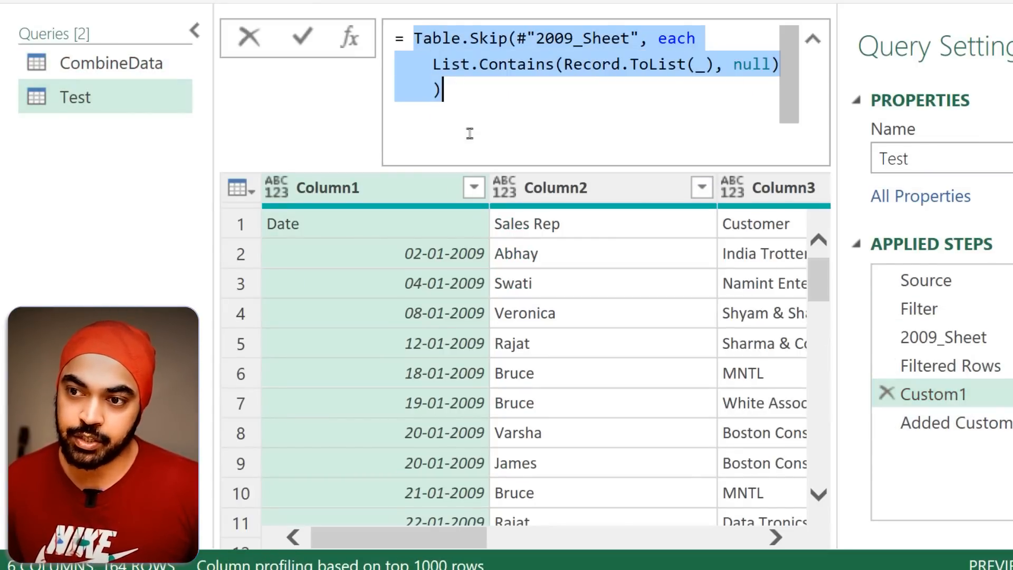
{"action": "key", "text": "ctrl+2"}
{"action": "mouse_move", "coordinate": [528, 188]}
{"action": "left_mouse_down"}
{"action": "mouse_move", "coordinate": [413, 198]}
{"action": "mouse_move", "coordinate": [508, 208]}
{"action": "left_mouse_up"}
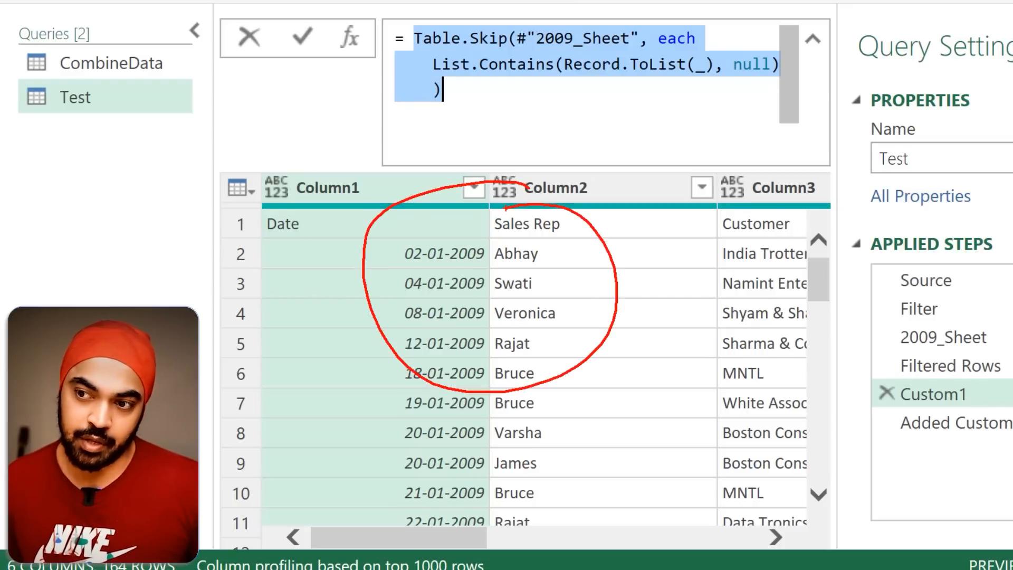
{"action": "key", "text": "Escape"}
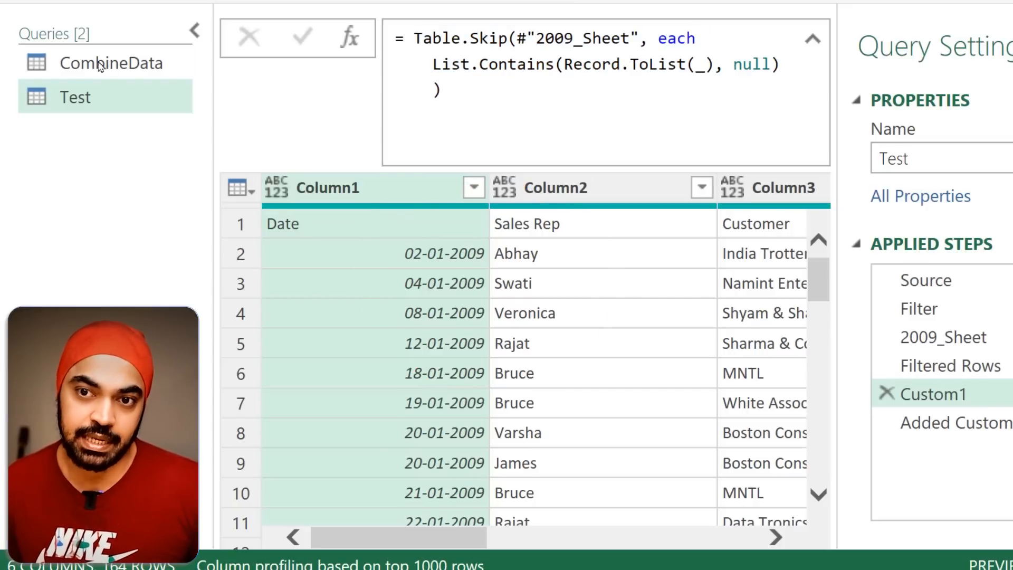
- In the CombineData query, start a custom column named Custom with the copied formula Table.Skip(#"2009_Sheet", each List.Contains(Record.ToList(_), null))
{"action": "left_click", "coordinate": [103, 63]}
{"action": "left_click", "coordinate": [193, 30]}
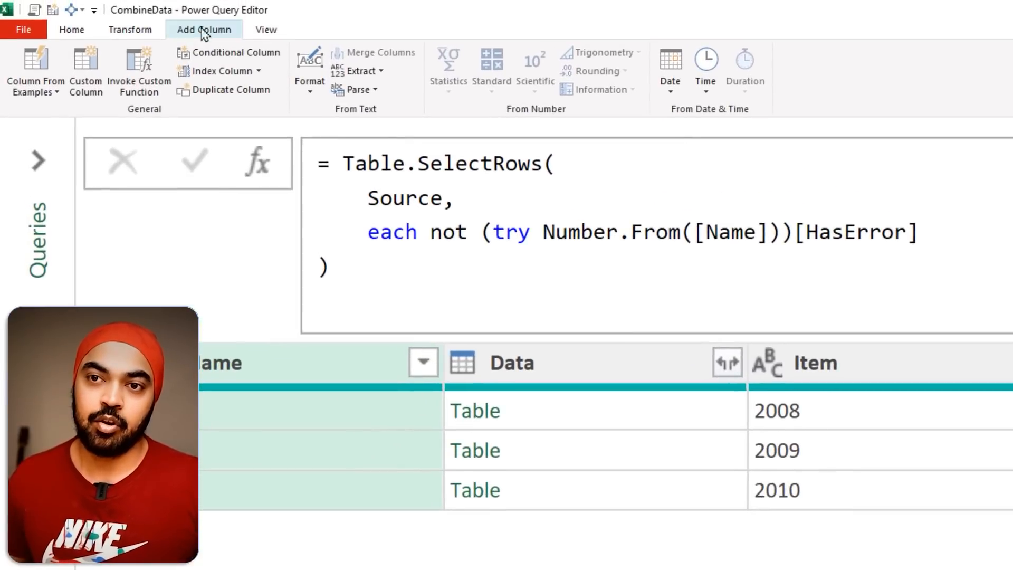
{"action": "left_click", "coordinate": [86, 70]}
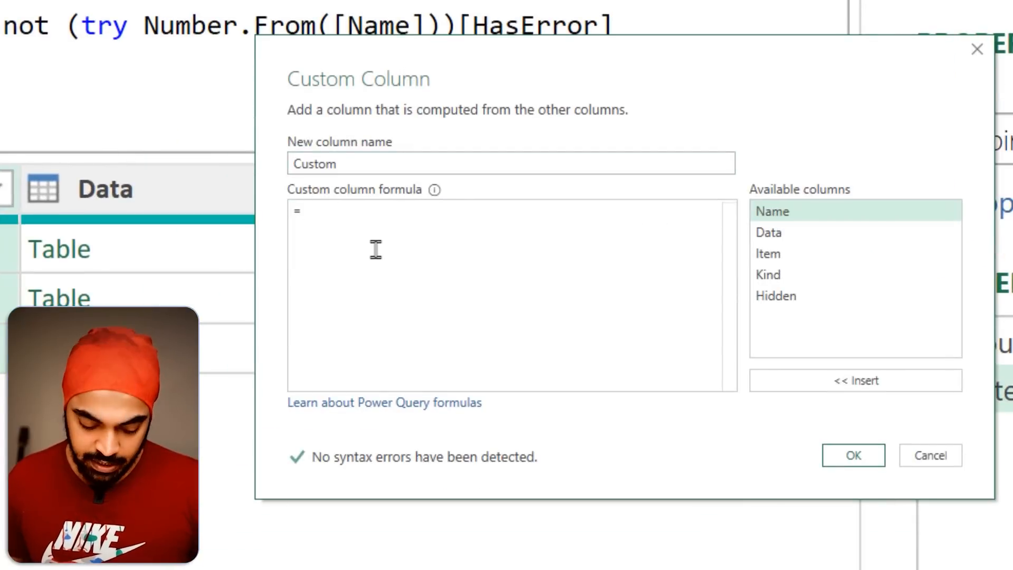
{"action": "type", "text": "Table.Skip(#\"2009_Sheet\", each List.Contains(Record.ToList(_), null))"}
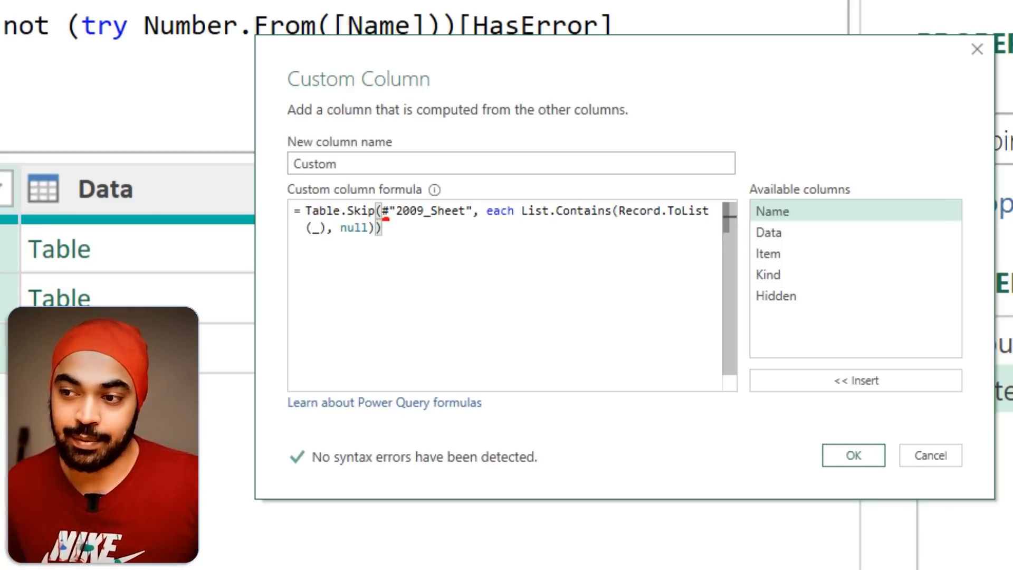
{"action": "left_click_drag", "start_coordinate": [385, 218], "coordinate": [479, 226]}
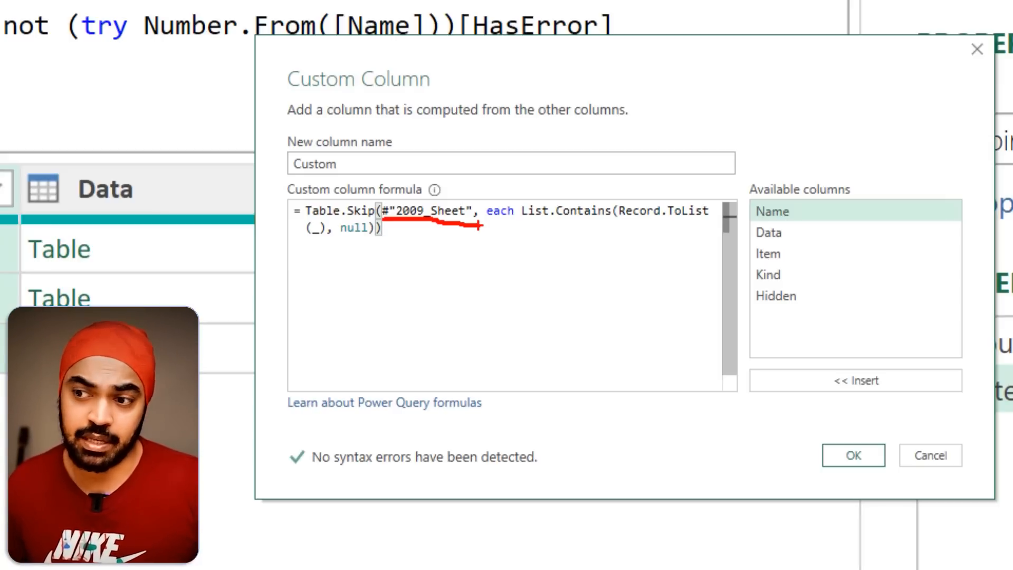
{"action": "mouse_move", "coordinate": [424, 224]}
{"action": "left_mouse_down"}
{"action": "mouse_move", "coordinate": [322, 268]}
{"action": "mouse_move", "coordinate": [99, 261]}
{"action": "left_mouse_up"}
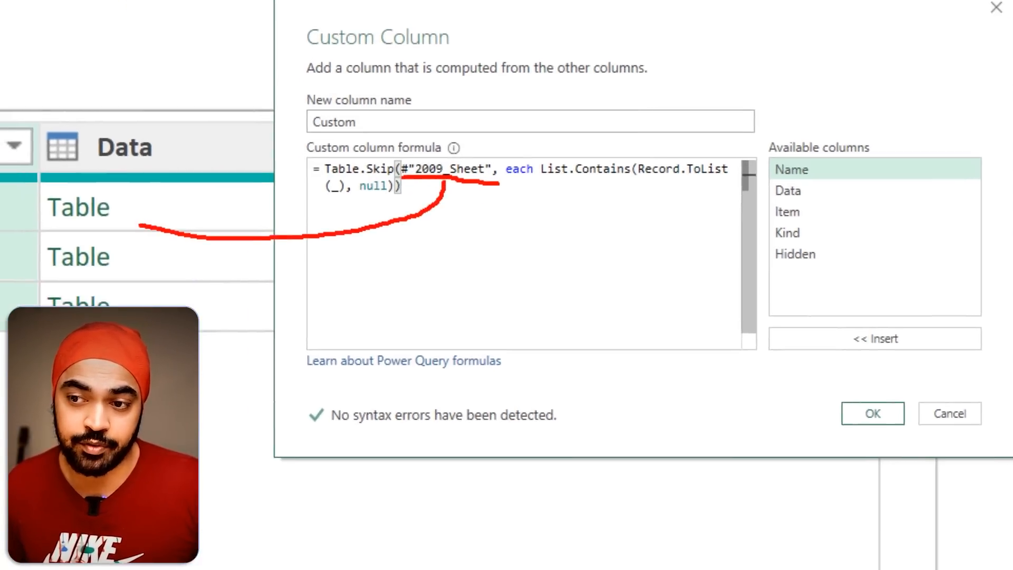
{"action": "left_click_drag", "start_coordinate": [125, 192], "coordinate": [141, 192]}
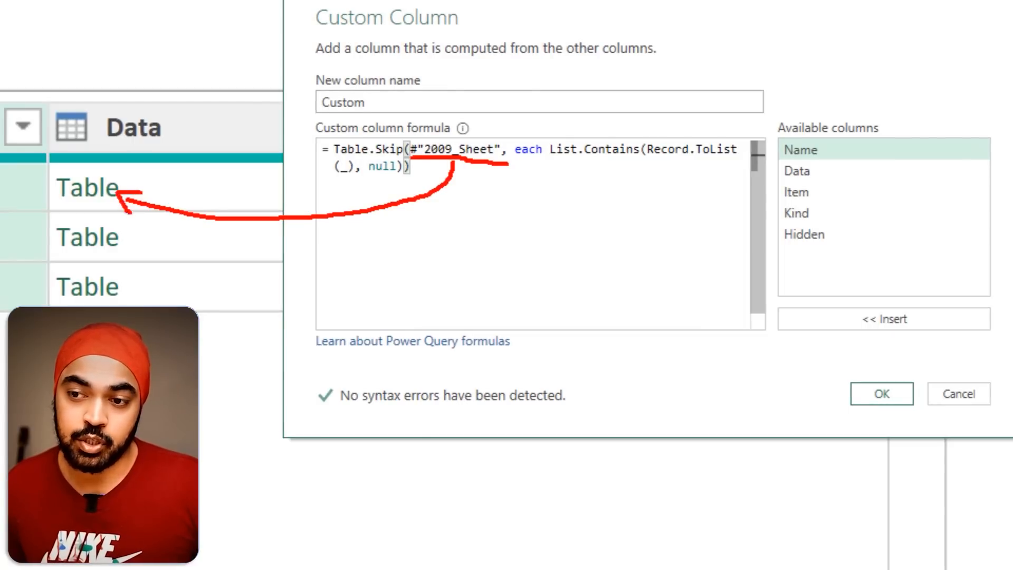
{"action": "mouse_move", "coordinate": [259, 217]}
{"action": "left_mouse_down"}
{"action": "mouse_move", "coordinate": [130, 238]}
{"action": "mouse_move", "coordinate": [152, 246]}
{"action": "mouse_move", "coordinate": [169, 278]}
{"action": "mouse_move", "coordinate": [139, 287]}
{"action": "left_mouse_up"}
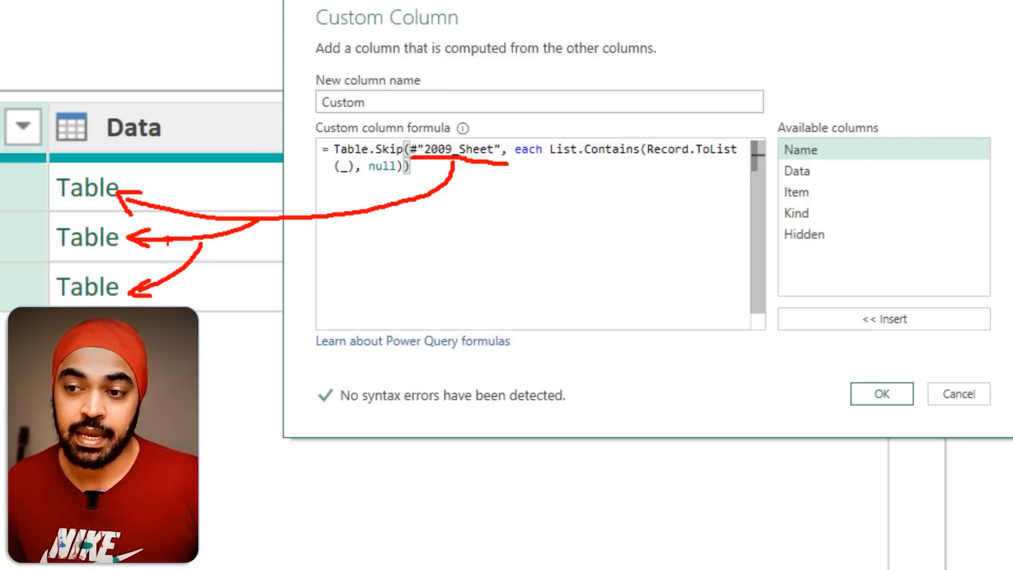
{"action": "mouse_move", "coordinate": [177, 136]}
{"action": "left_mouse_down"}
{"action": "mouse_move", "coordinate": [121, 86]}
{"action": "mouse_move", "coordinate": [103, 158]}
{"action": "mouse_move", "coordinate": [183, 115]}
{"action": "left_mouse_up"}
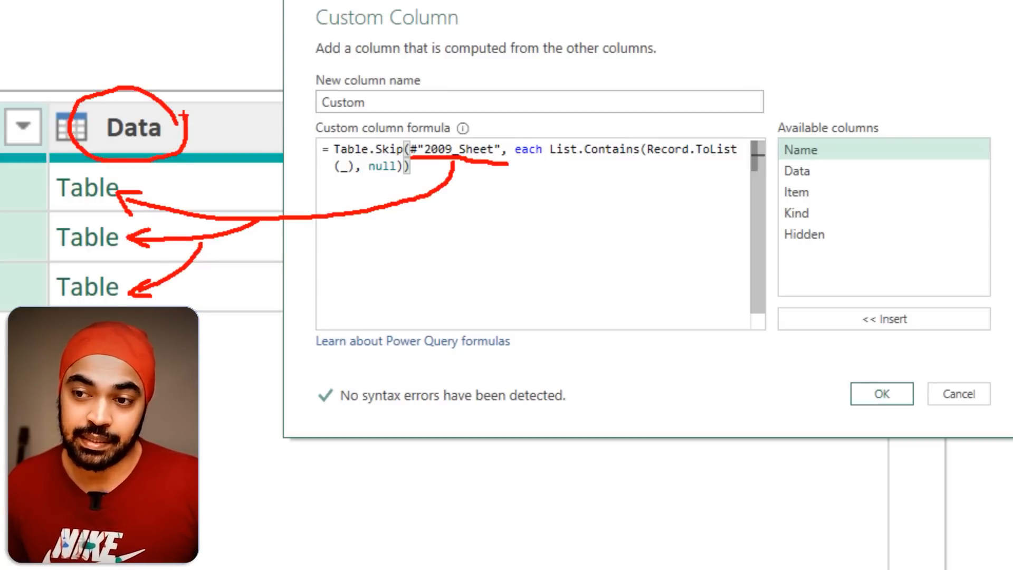
- Replace the #"2009_Sheet" argument in the custom column formula with the [Data] column and create the Custom column
{"action": "key", "text": "Escape"}
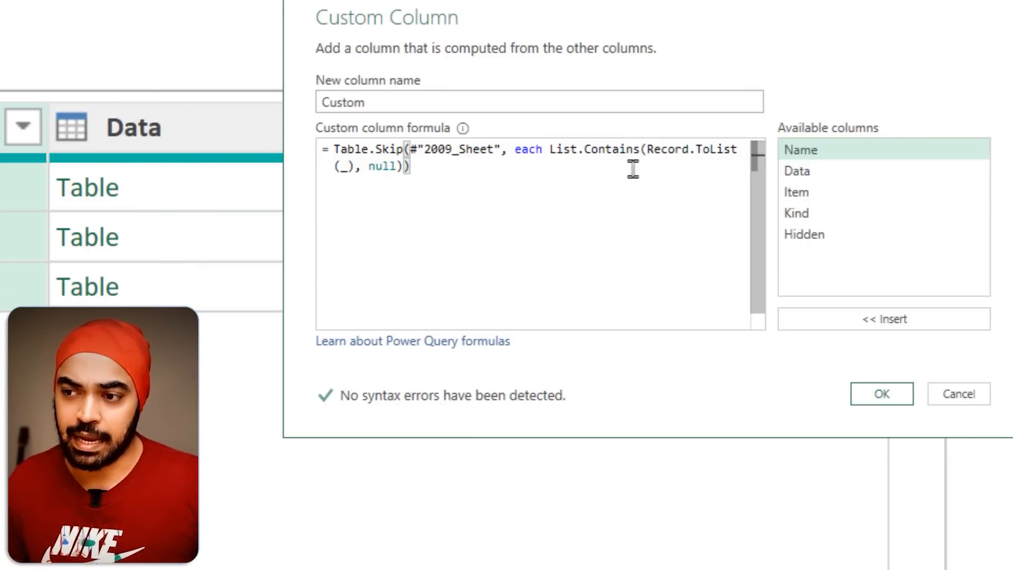
{"action": "left_click", "coordinate": [413, 152]}
{"action": "key", "text": "ctrl+shift+Left"}
{"action": "key", "text": "ctrl+shift+Left"}
{"action": "key", "text": "ctrl+shift+Left"}
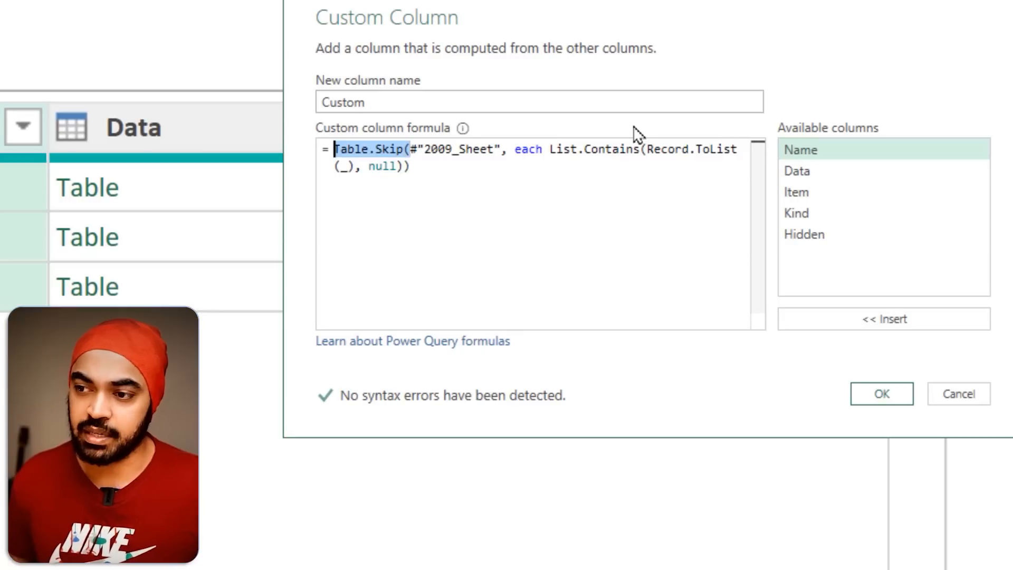
{"action": "key", "text": "ctrl+shift+Right"}
{"action": "key", "text": "ctrl+shift+Right"}
{"action": "key", "text": "ctrl+shift+Right"}
{"action": "key", "text": "ctrl+shift+Right"}
{"action": "key", "text": "ctrl+shift+Right"}
{"action": "key", "text": "shift+Left"}
{"action": "key", "text": "Delete"}
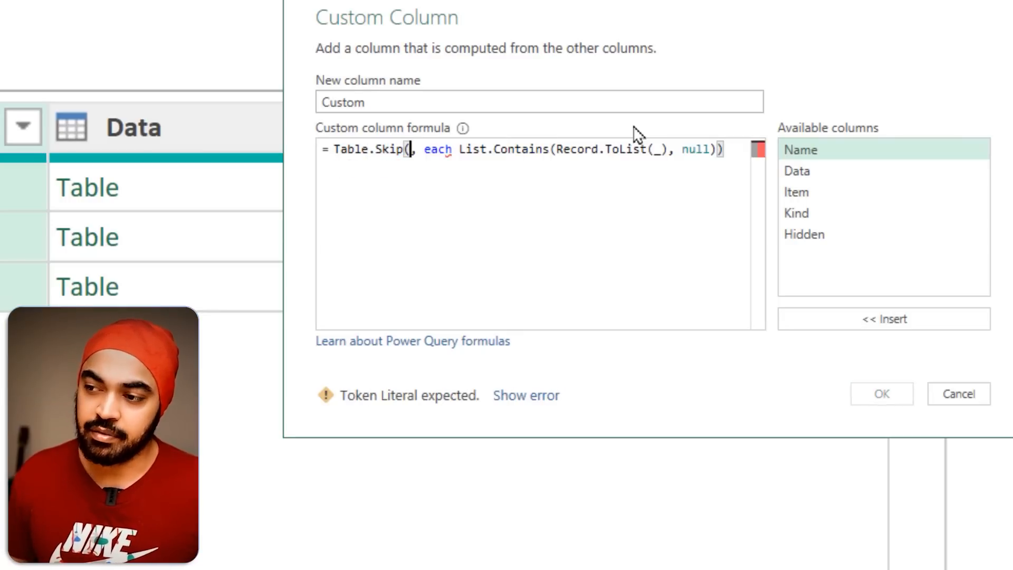
{"action": "double_click", "coordinate": [798, 173]}
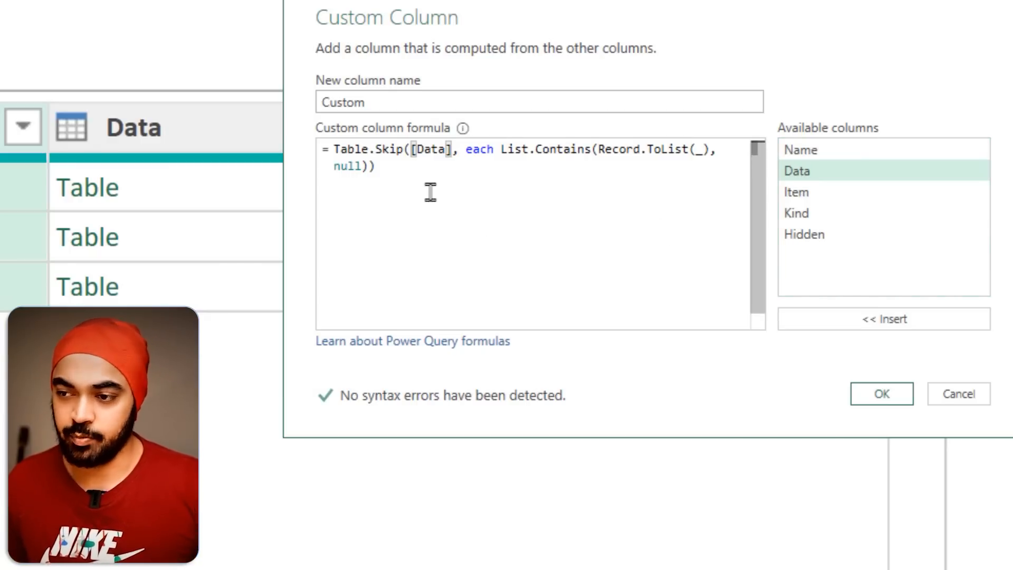
{"action": "left_click", "coordinate": [882, 395]}
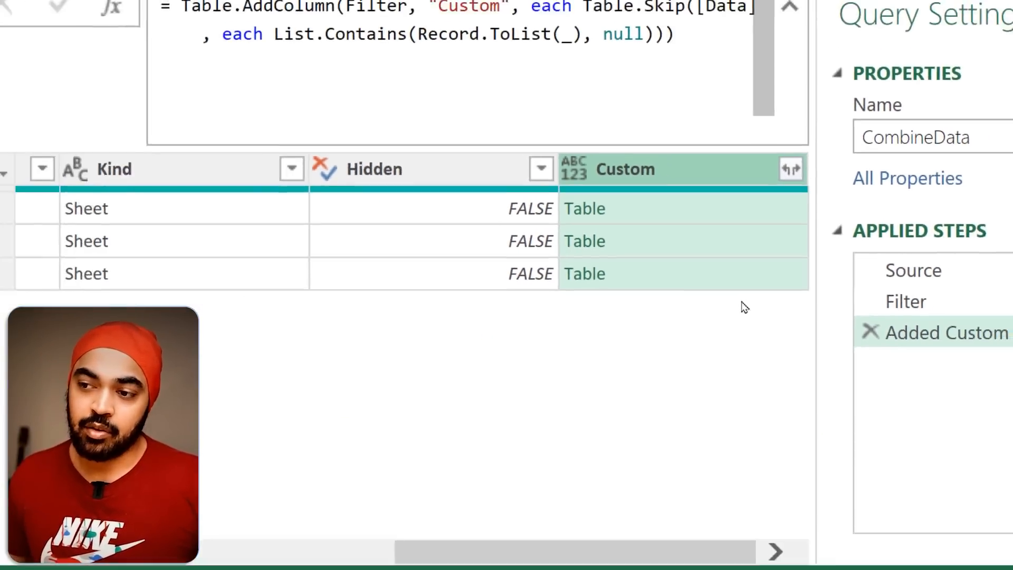
- Compare the 2008 row's original table in the Data column with its trimmed table in the Custom column
{"action": "left_click_drag", "start_coordinate": [528, 525], "coordinate": [230, 522]}
{"action": "left_click", "coordinate": [399, 213]}
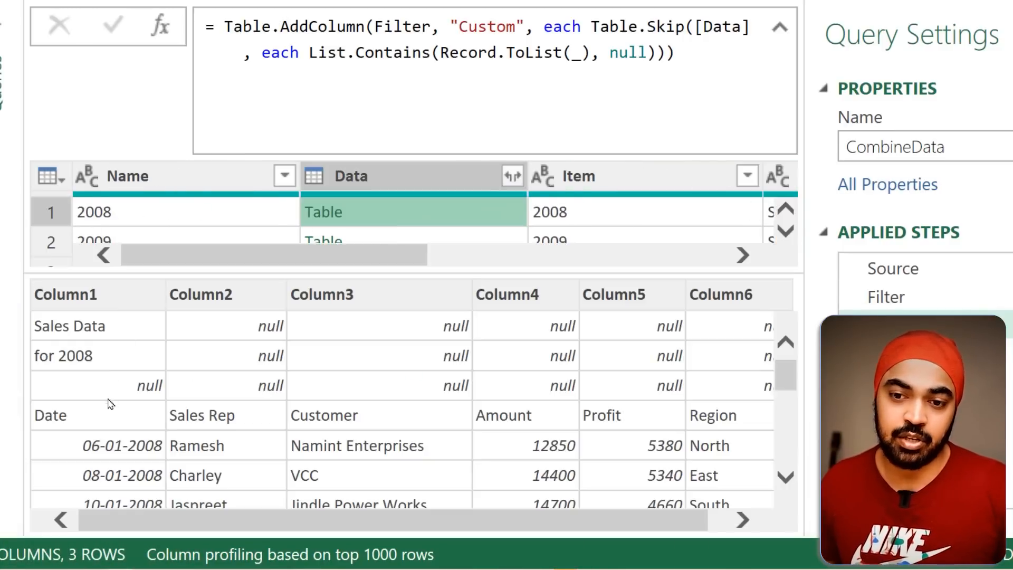
{"action": "left_click_drag", "start_coordinate": [263, 259], "coordinate": [560, 257]}
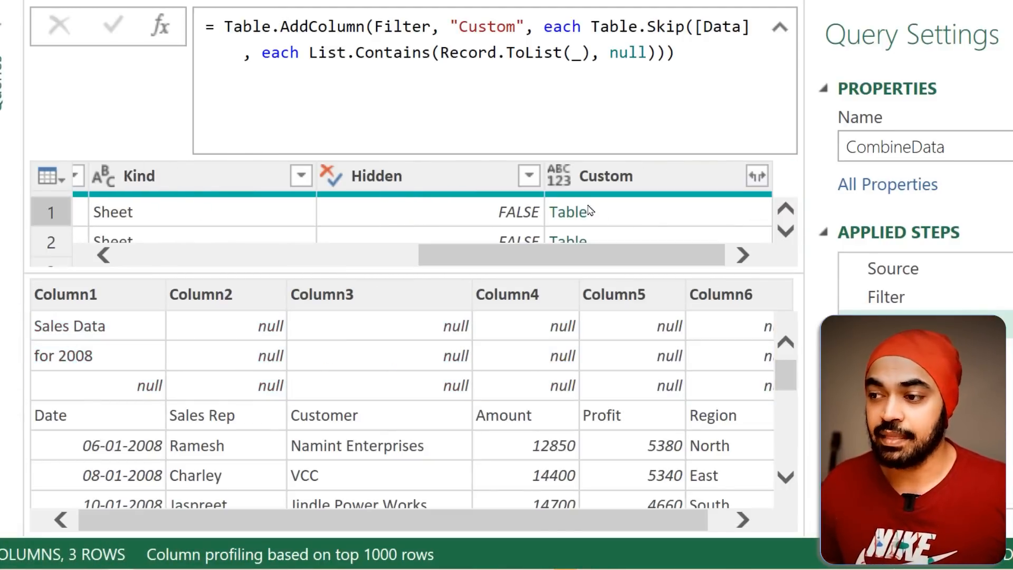
{"action": "left_click", "coordinate": [651, 220]}
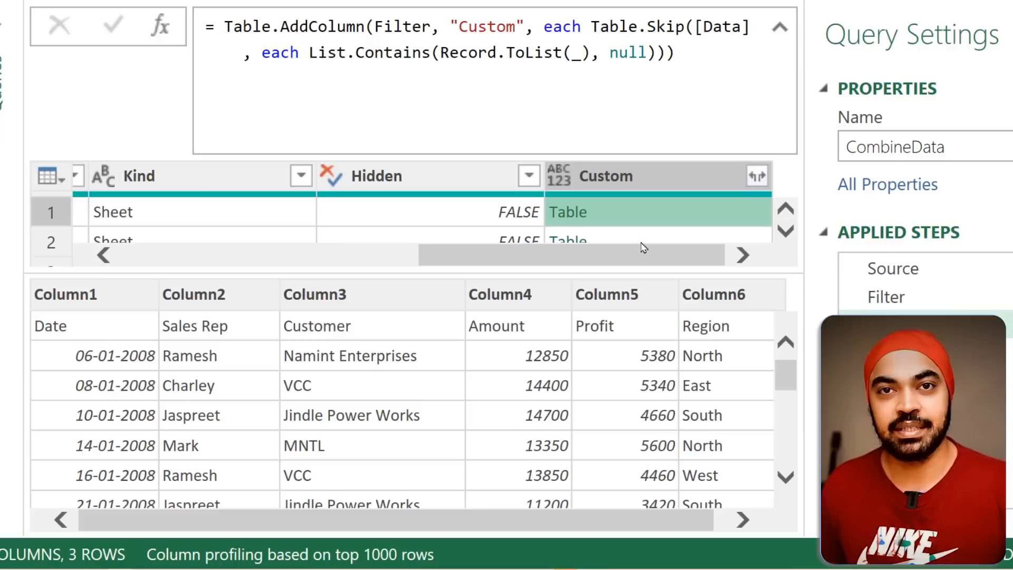
{"action": "left_click_drag", "start_coordinate": [612, 285], "coordinate": [608, 334]}
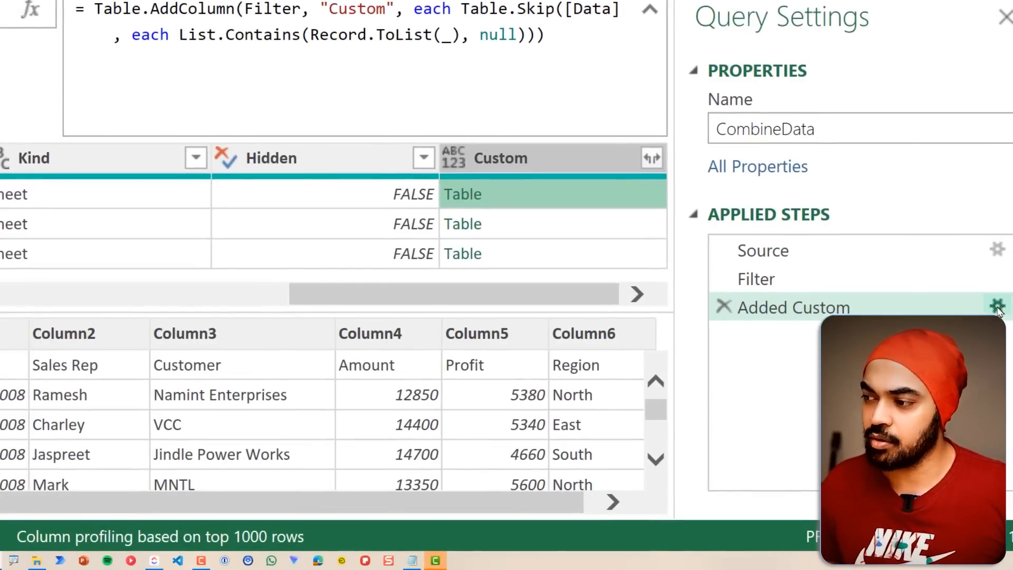
- Edit the Added Custom step, wrapping the whole Table.Skip formula in Table.PromoteHeaders( ), and apply it
{"action": "left_click", "coordinate": [997, 306]}
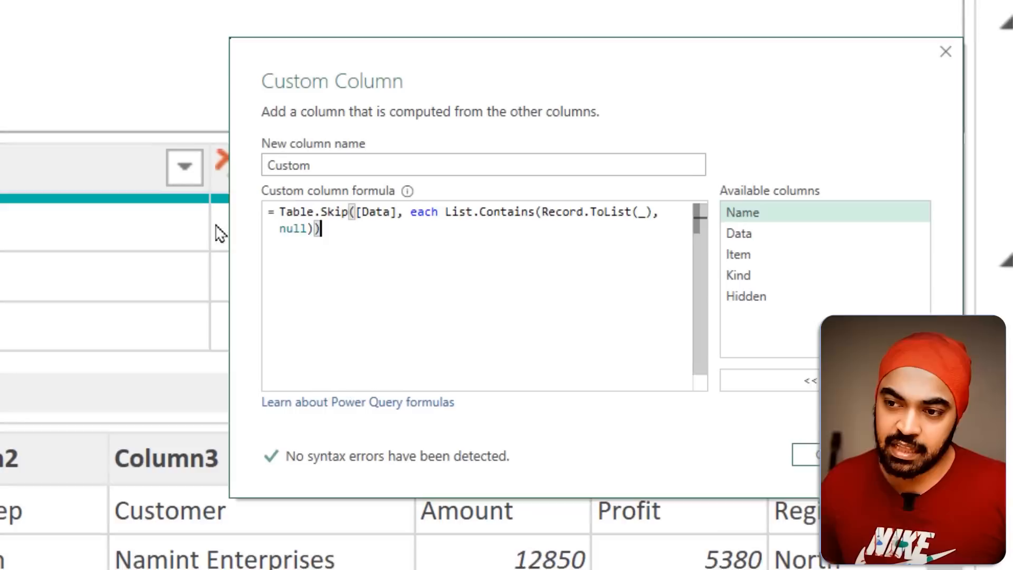
{"action": "left_click", "coordinate": [280, 212]}
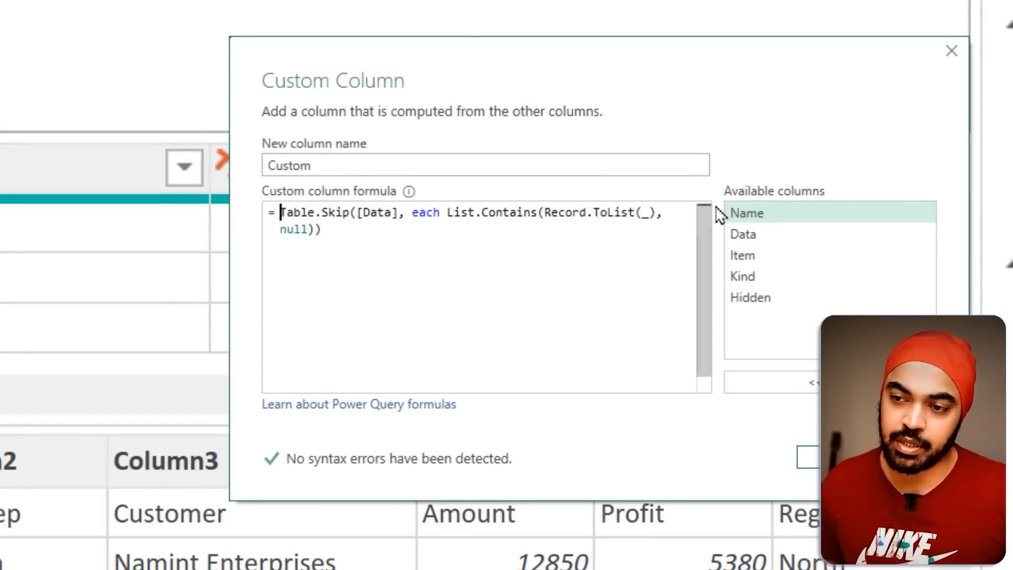
{"action": "type", "text": "Table."}
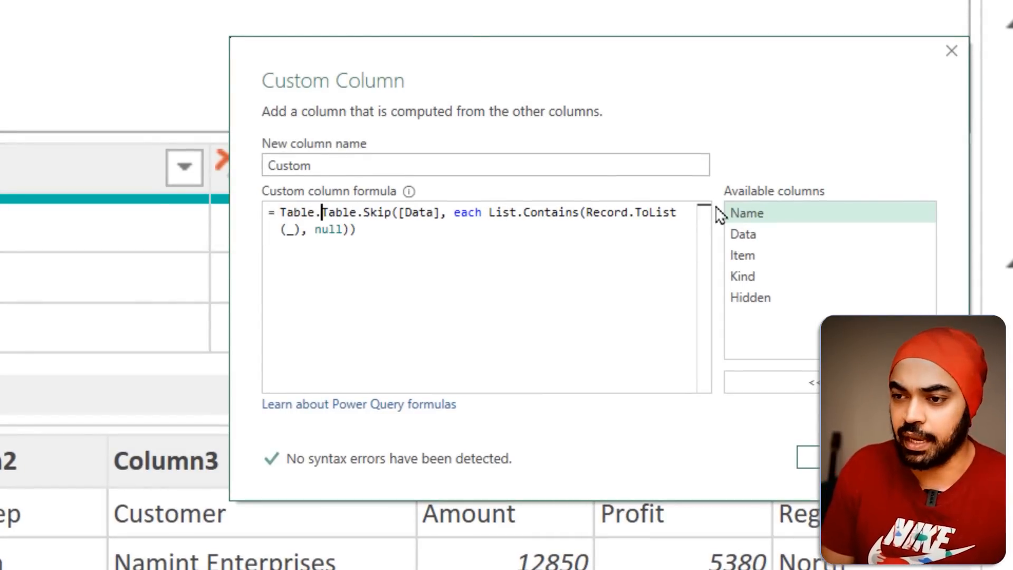
{"action": "type", "text": "PromoteHer"}
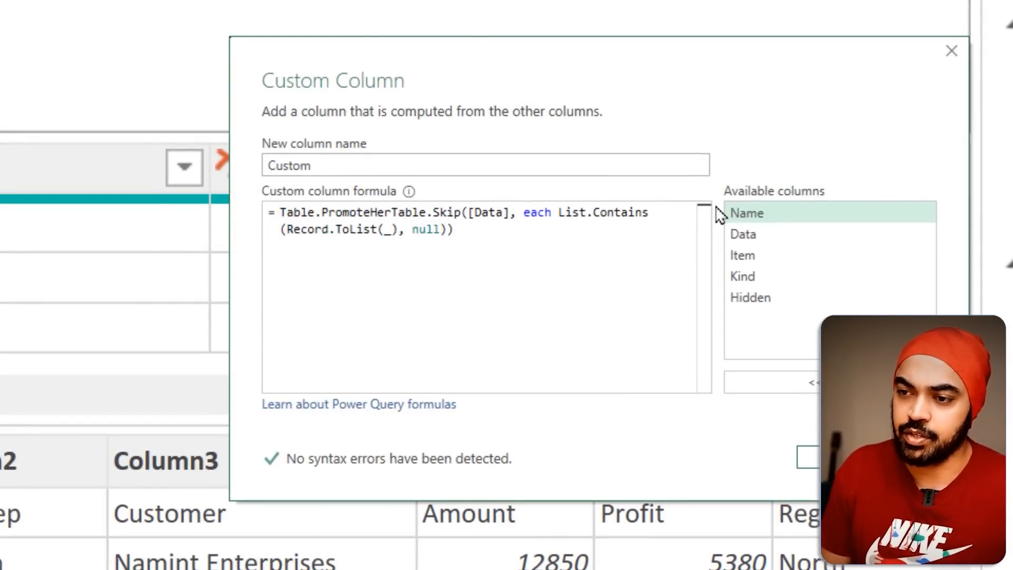
{"action": "key", "text": "BackSpace"}
{"action": "type", "text": "aders("}
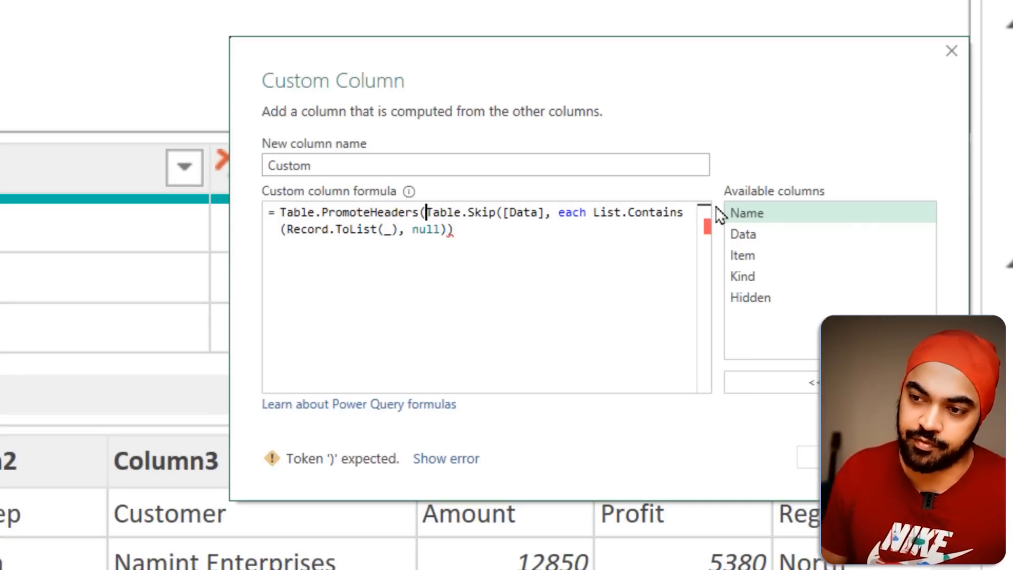
{"action": "key", "text": "ctrl+End"}
{"action": "type", "text": ")"}
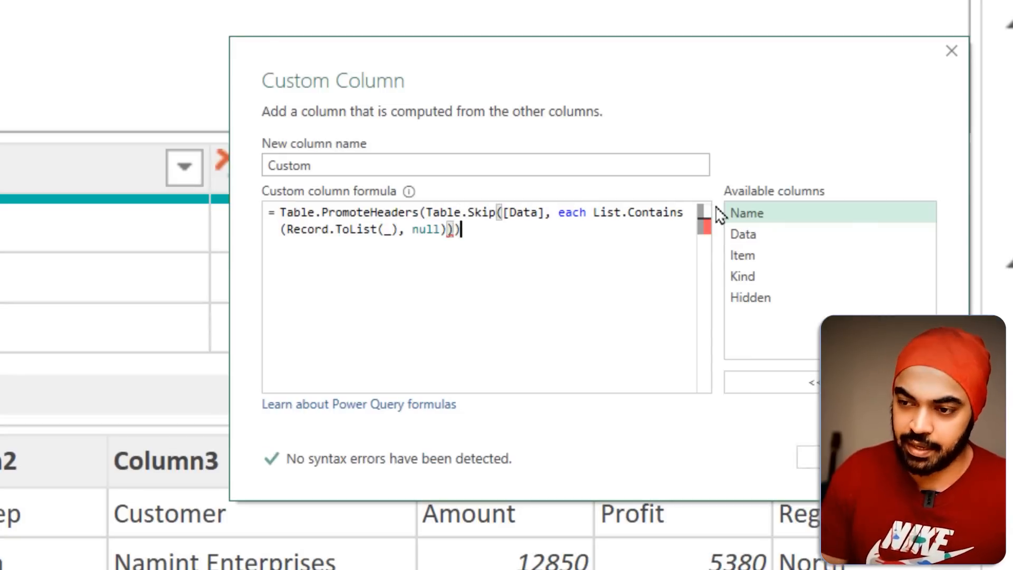
{"action": "left_click", "coordinate": [815, 456]}
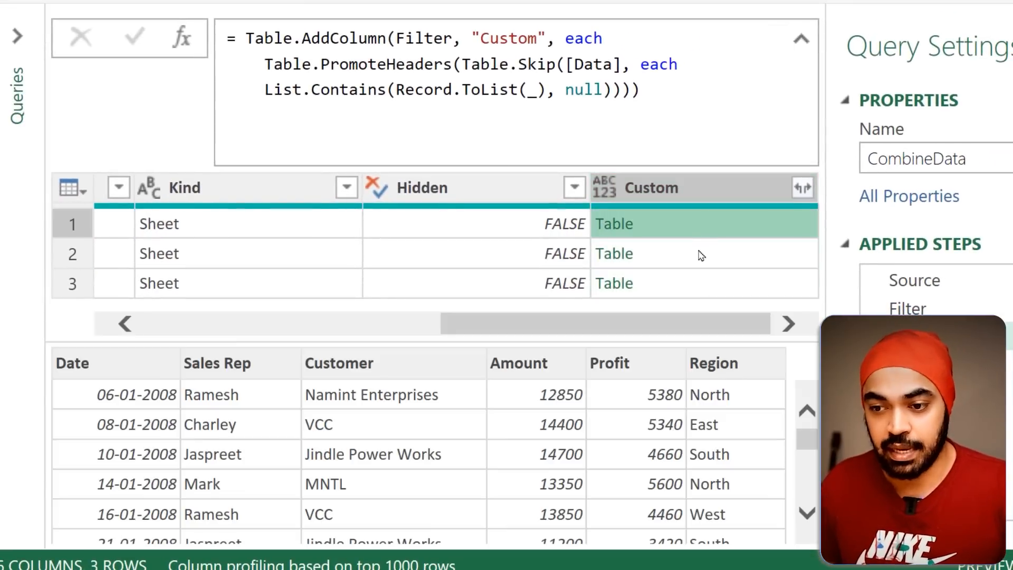
- Preview the Custom column's tables for the second and third sheets to check their promoted headers
{"action": "left_click", "coordinate": [702, 254]}
{"action": "left_click", "coordinate": [698, 283]}
{"action": "left_click_drag", "start_coordinate": [663, 342], "coordinate": [657, 357]}
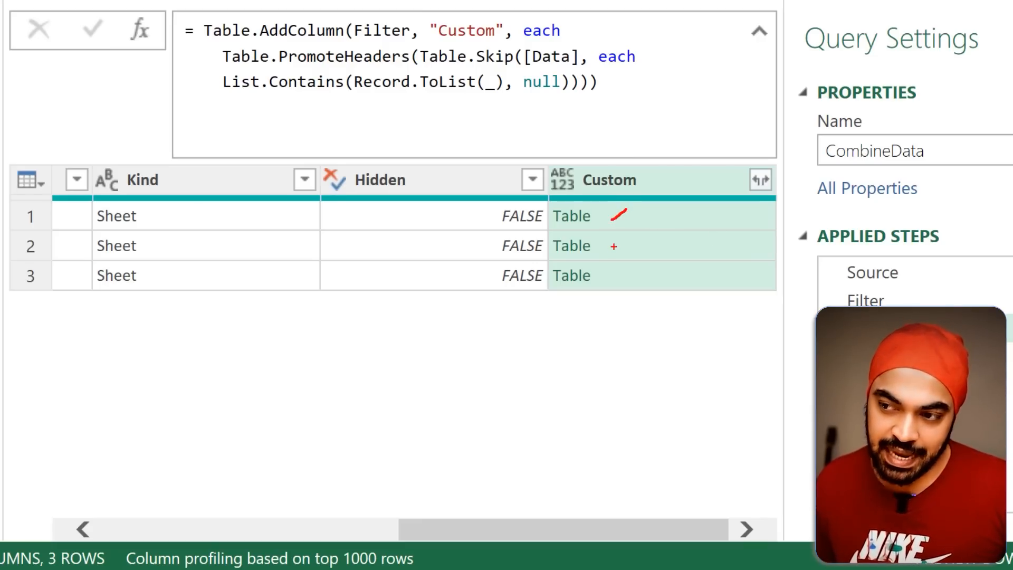
{"action": "mouse_move", "coordinate": [600, 223]}
{"action": "left_mouse_down"}
{"action": "mouse_move", "coordinate": [559, 269]}
{"action": "mouse_move", "coordinate": [584, 208]}
{"action": "left_mouse_up"}
{"action": "key", "text": "Escape"}
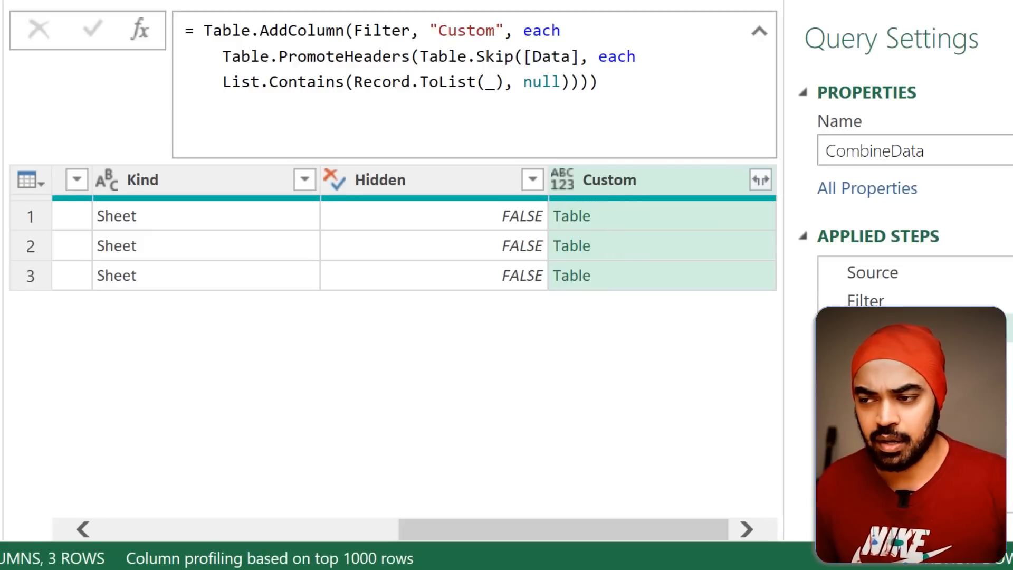
- Examine the first Custom table's contents and the sheet names in the Name column to decide which columns to keep
{"action": "left_click", "coordinate": [658, 226]}
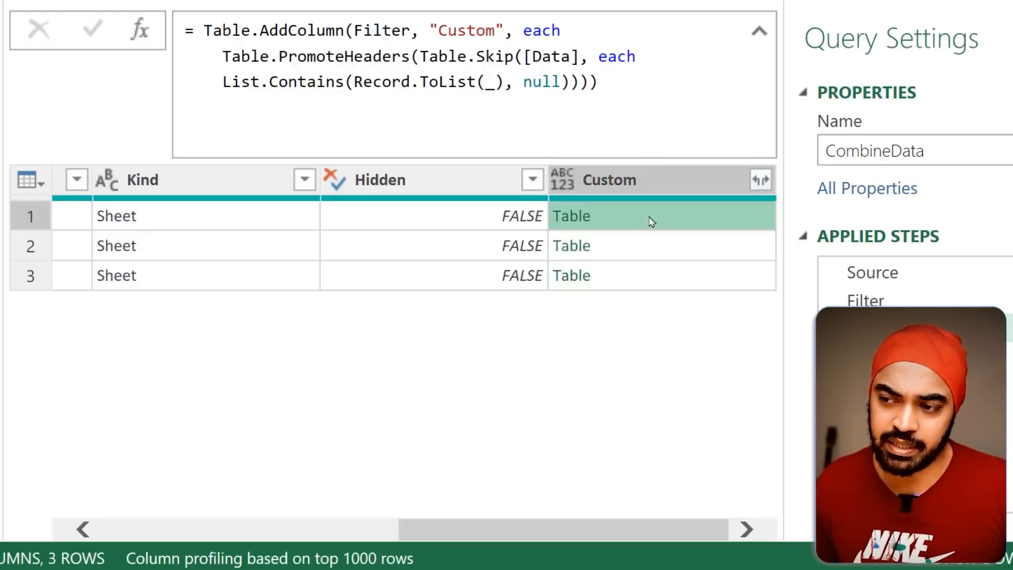
{"action": "key", "text": "ctrl+2"}
{"action": "left_click_drag", "start_coordinate": [46, 400], "coordinate": [436, 528]}
{"action": "mouse_move", "coordinate": [516, 442]}
{"action": "left_mouse_down"}
{"action": "mouse_move", "coordinate": [560, 442]}
{"action": "mouse_move", "coordinate": [539, 471]}
{"action": "left_mouse_up"}
{"action": "left_click_drag", "start_coordinate": [615, 266], "coordinate": [628, 249]}
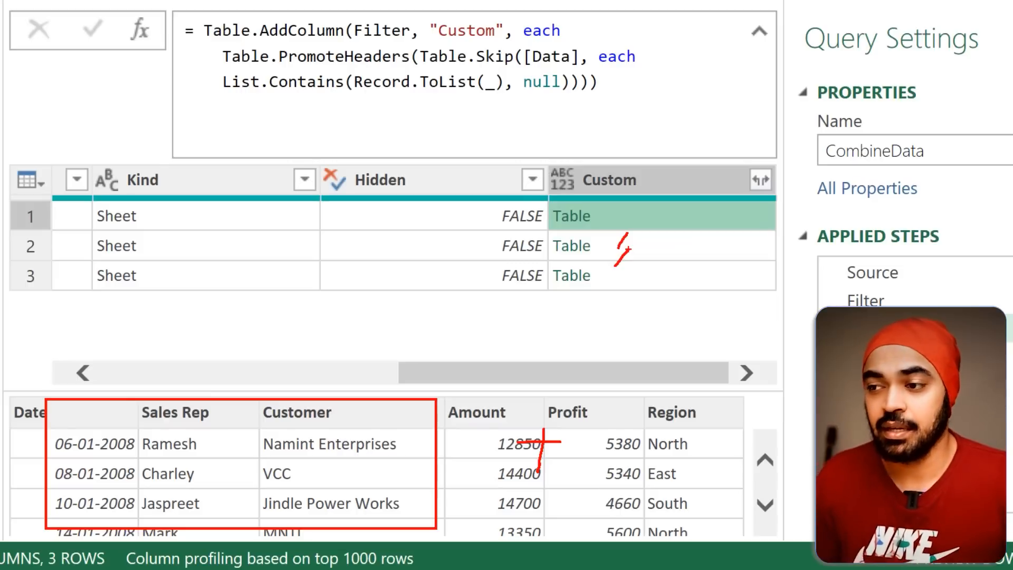
{"action": "key", "text": "Escape"}
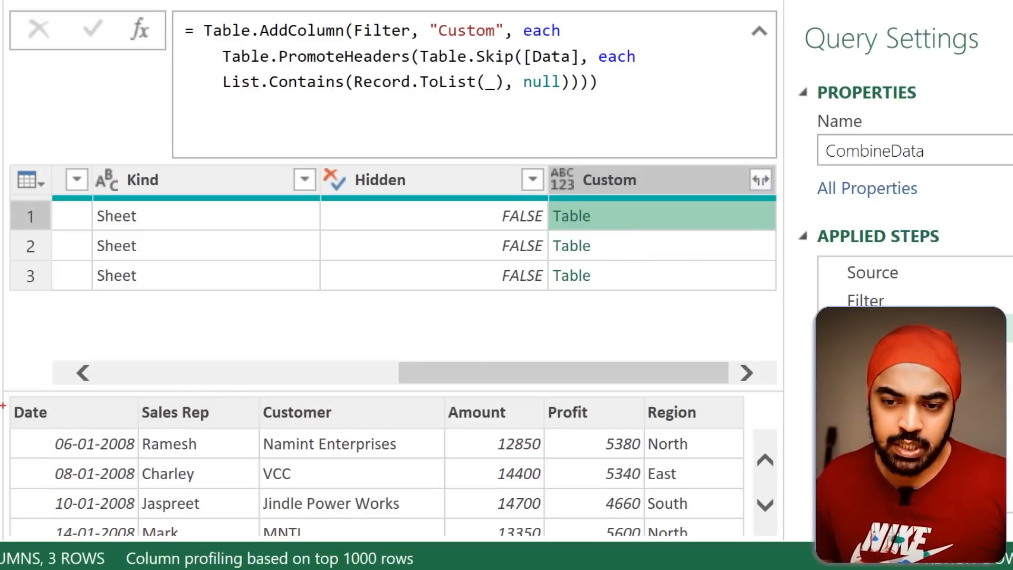
{"action": "mouse_move", "coordinate": [4, 394]}
{"action": "left_mouse_down"}
{"action": "mouse_move", "coordinate": [666, 498]}
{"action": "mouse_move", "coordinate": [721, 520]}
{"action": "left_mouse_up"}
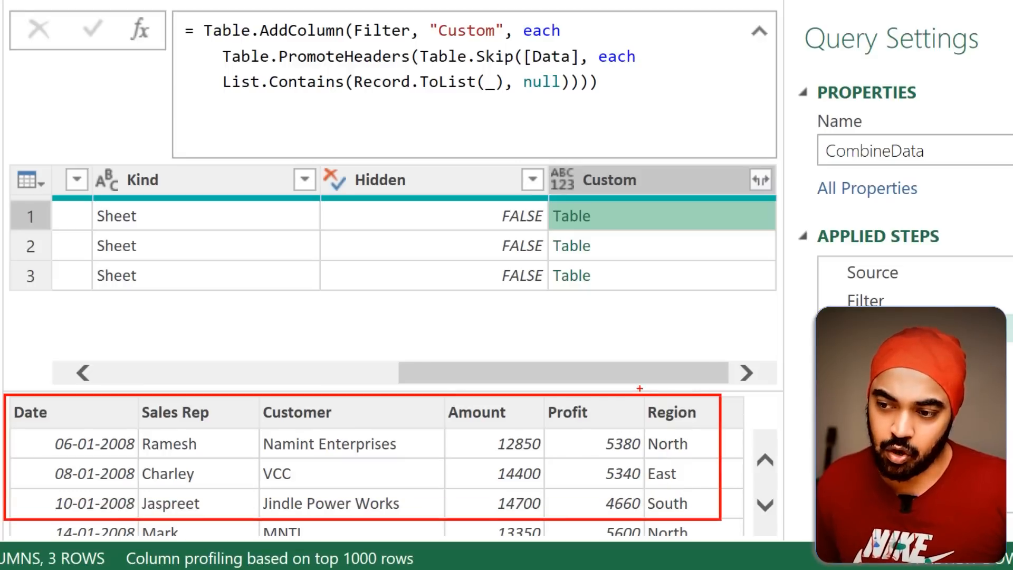
{"action": "key", "text": "Escape"}
{"action": "left_click_drag", "start_coordinate": [579, 373], "coordinate": [191, 368]}
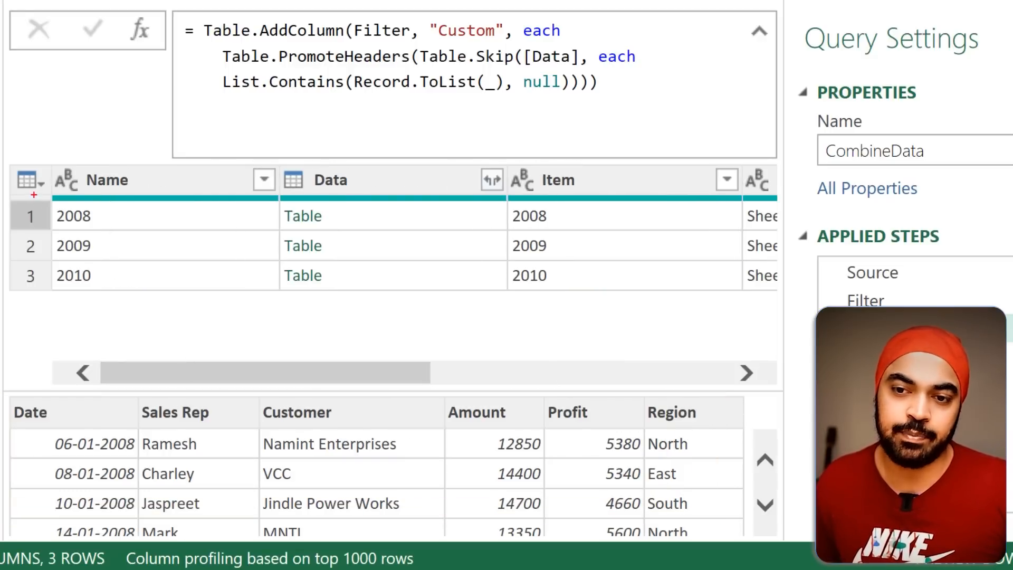
{"action": "left_click_drag", "start_coordinate": [40, 187], "coordinate": [113, 294]}
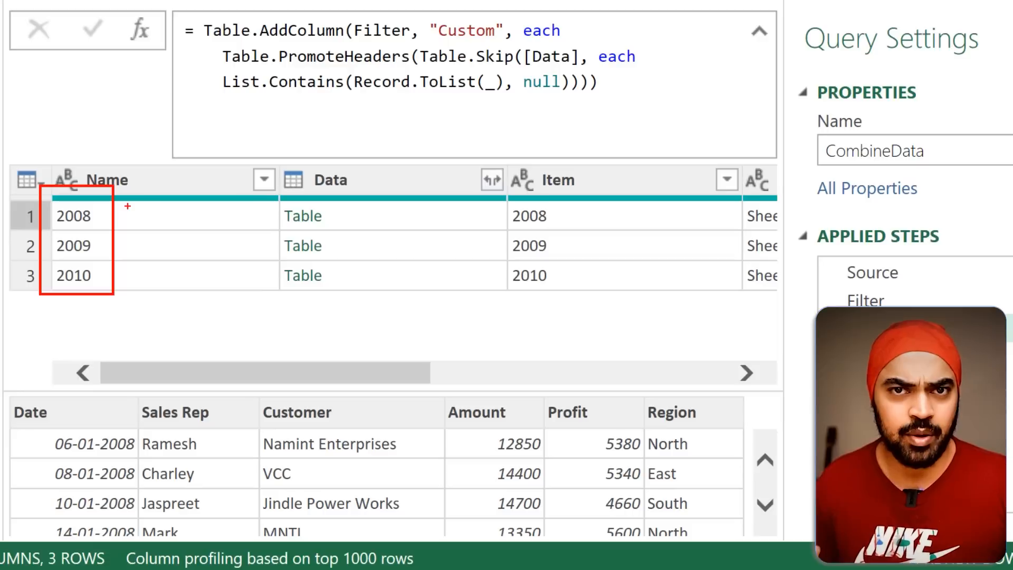
{"action": "left_click_drag", "start_coordinate": [87, 418], "coordinate": [113, 394]}
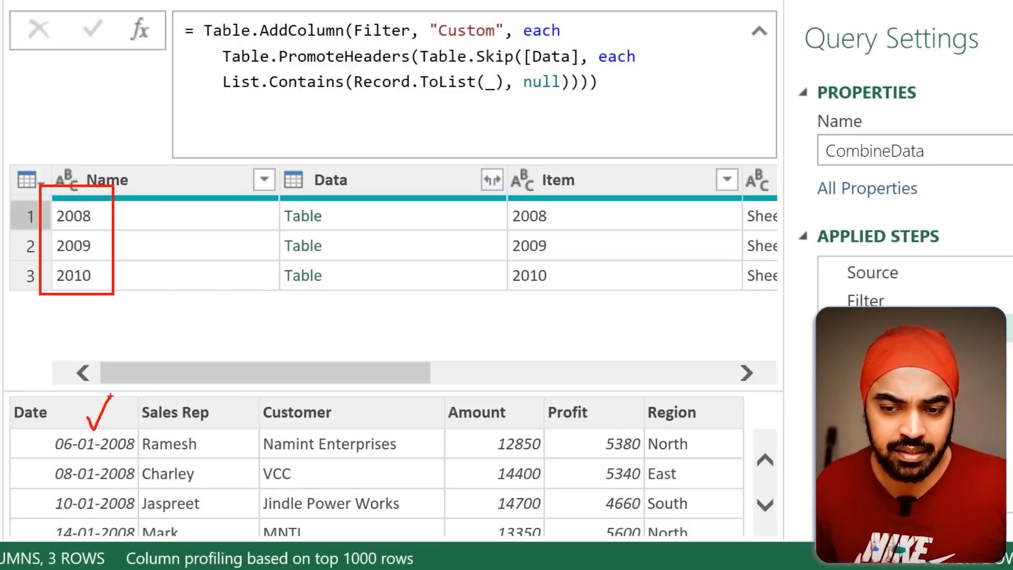
{"action": "key", "text": "Escape"}
- Keep only the Name and Custom columns, removing all the others
{"action": "left_click", "coordinate": [106, 180]}
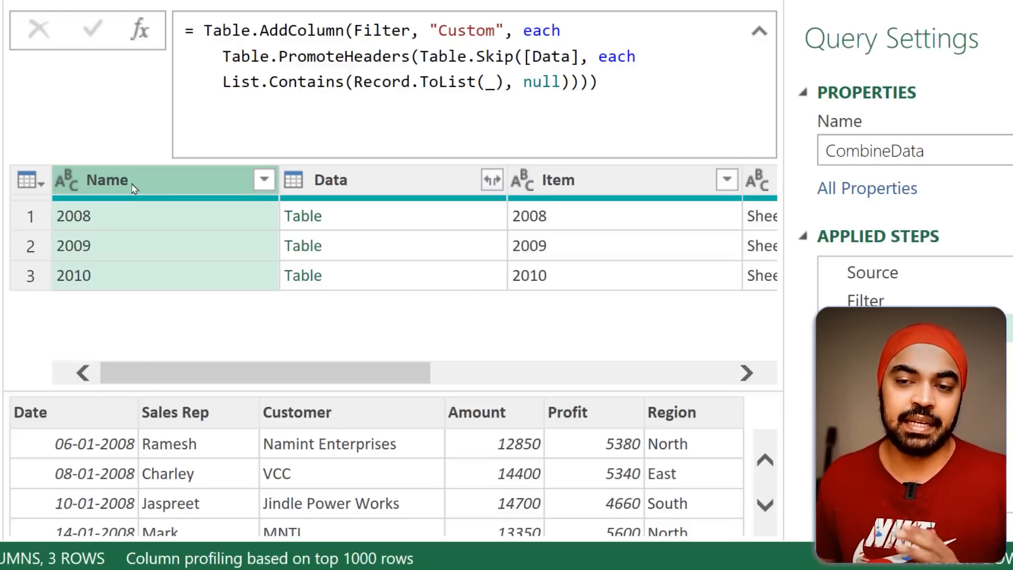
{"action": "left_click_drag", "start_coordinate": [204, 531], "coordinate": [503, 531]}
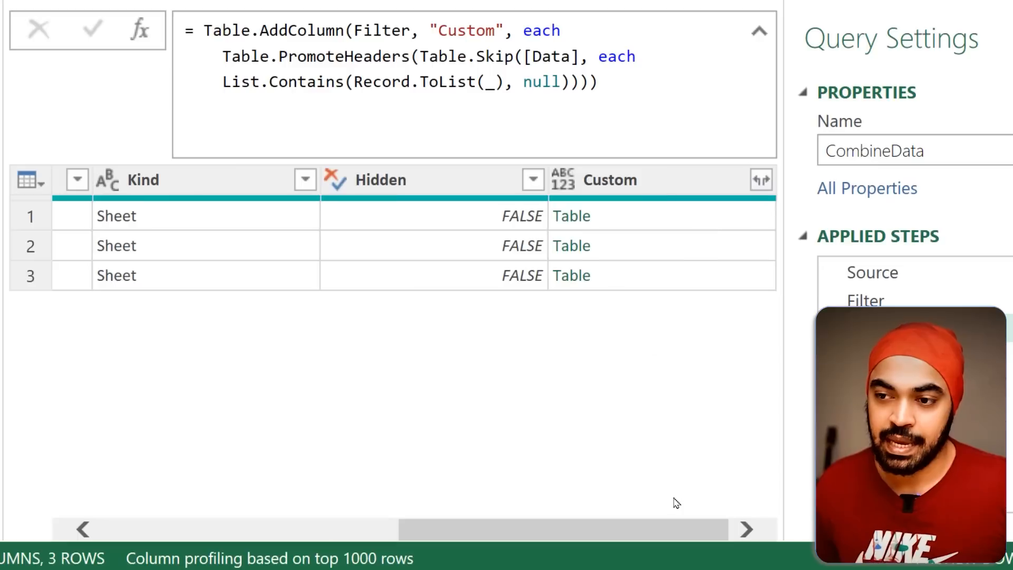
{"action": "left_click", "coordinate": [661, 182]}
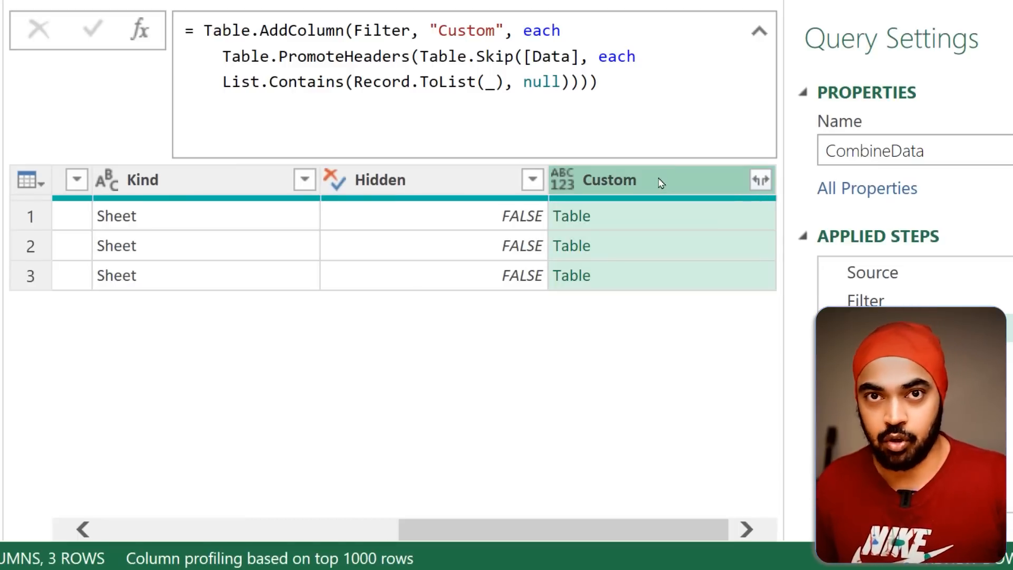
{"action": "right_click", "coordinate": [661, 182]}
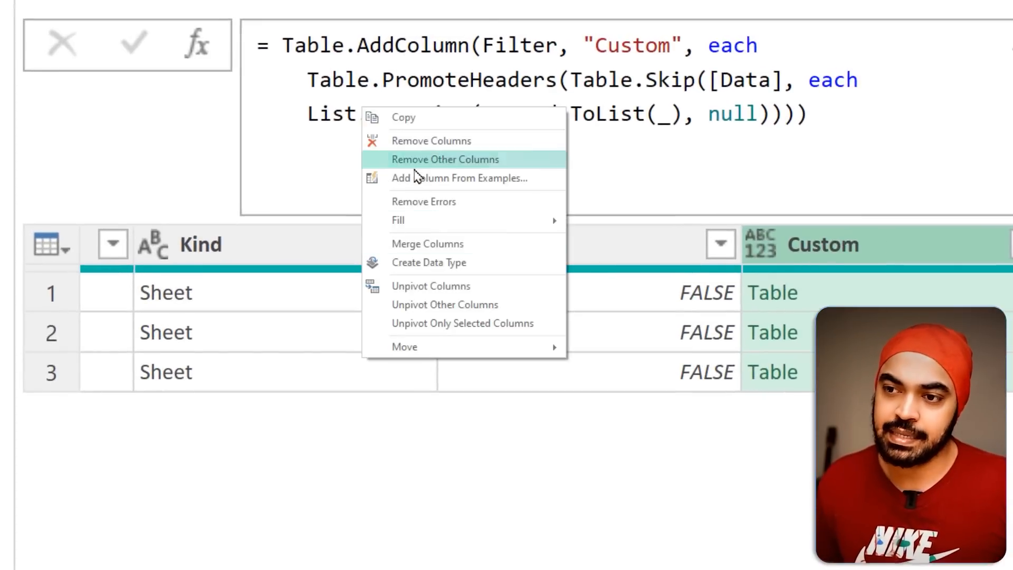
{"action": "left_click", "coordinate": [415, 166]}
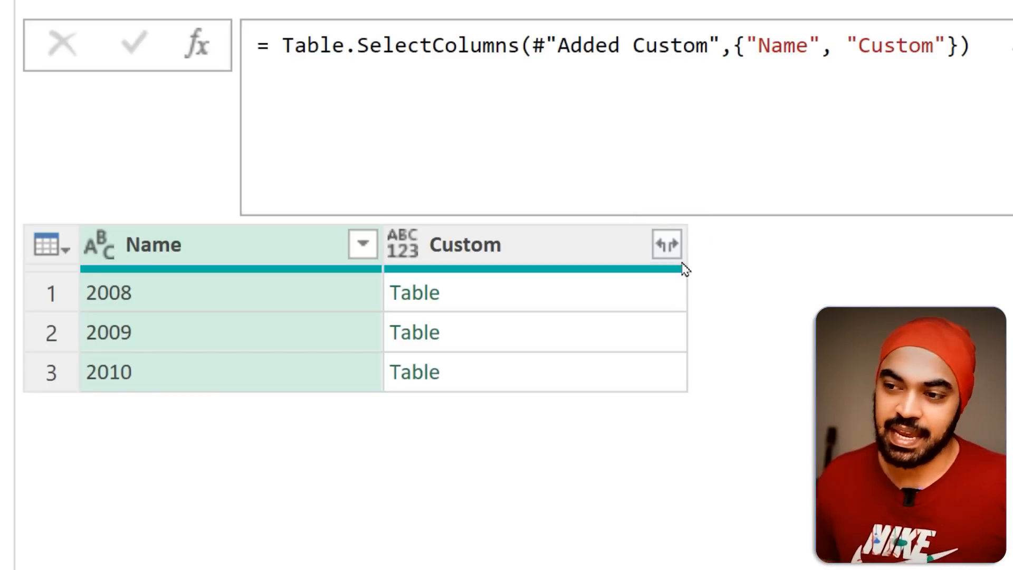
- Expand the Custom column into Date, Sales Rep, Customer, Amount and Region, excluding Profit and without the original column name as prefix
{"action": "left_click", "coordinate": [667, 243]}
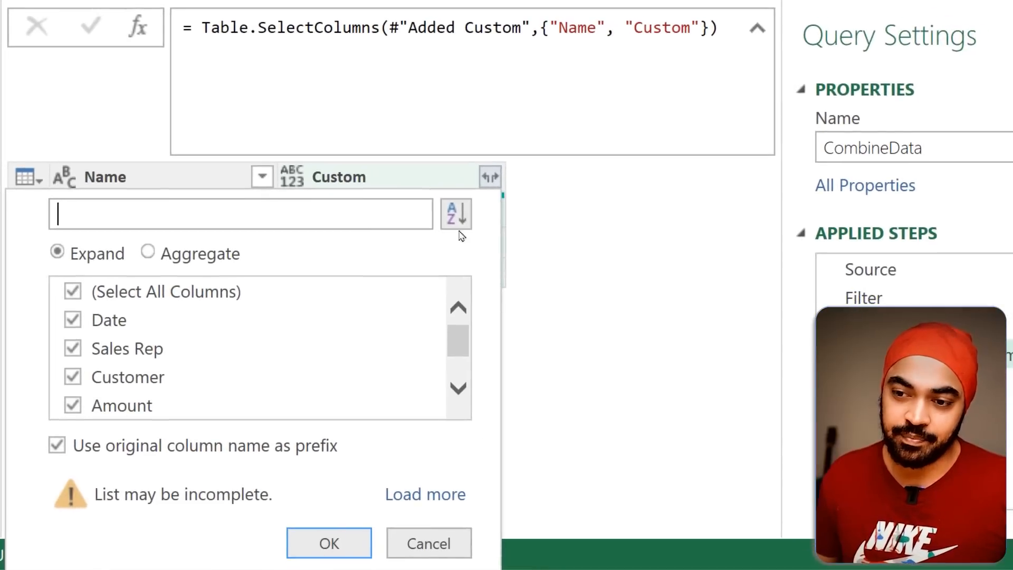
{"action": "left_click", "coordinate": [57, 445]}
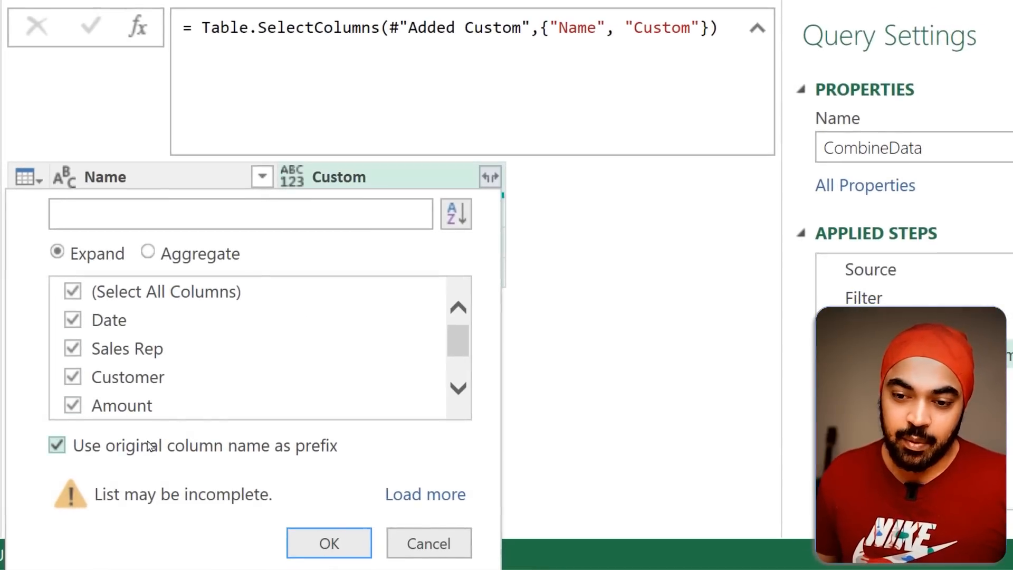
{"action": "scroll", "coordinate": [190, 348], "scroll_direction": "down", "scroll_amount": 2}
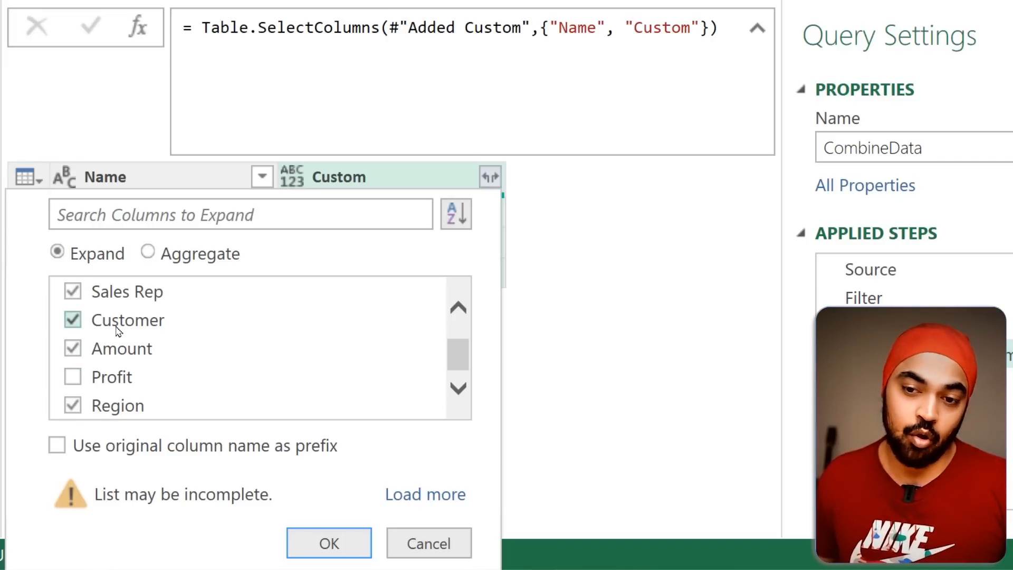
{"action": "scroll", "coordinate": [118, 331], "scroll_direction": "up", "scroll_amount": 1}
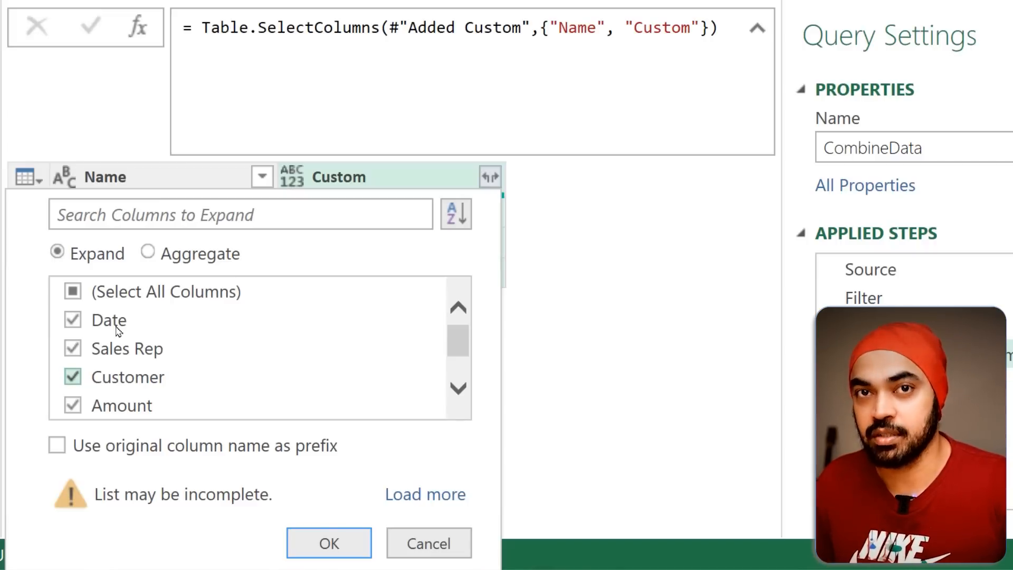
{"action": "left_click", "coordinate": [361, 542]}
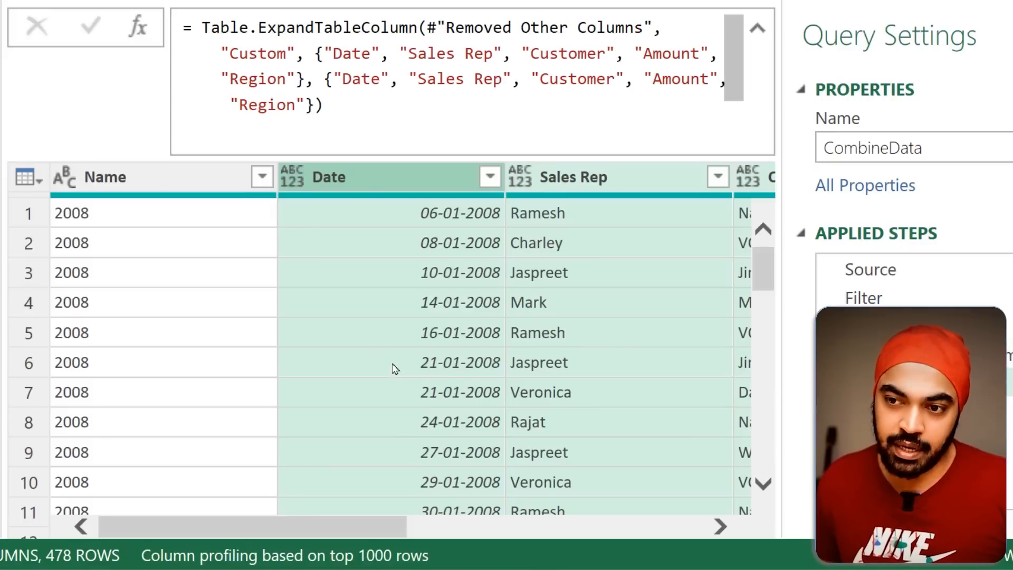
- Close the query editor and load the queries into the Excel workbook
{"action": "left_click_drag", "start_coordinate": [305, 524], "coordinate": [159, 526]}
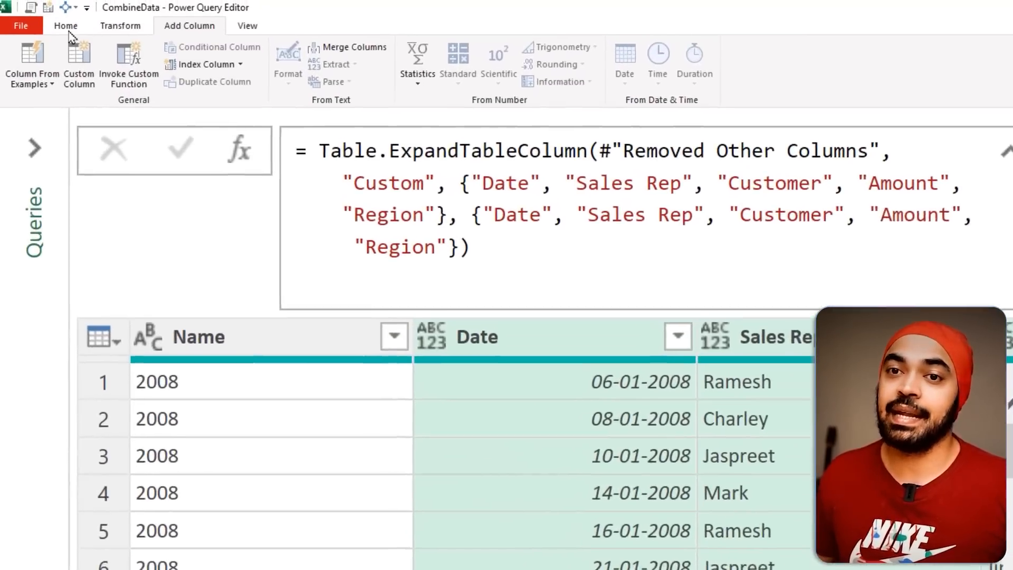
{"action": "left_click", "coordinate": [67, 28]}
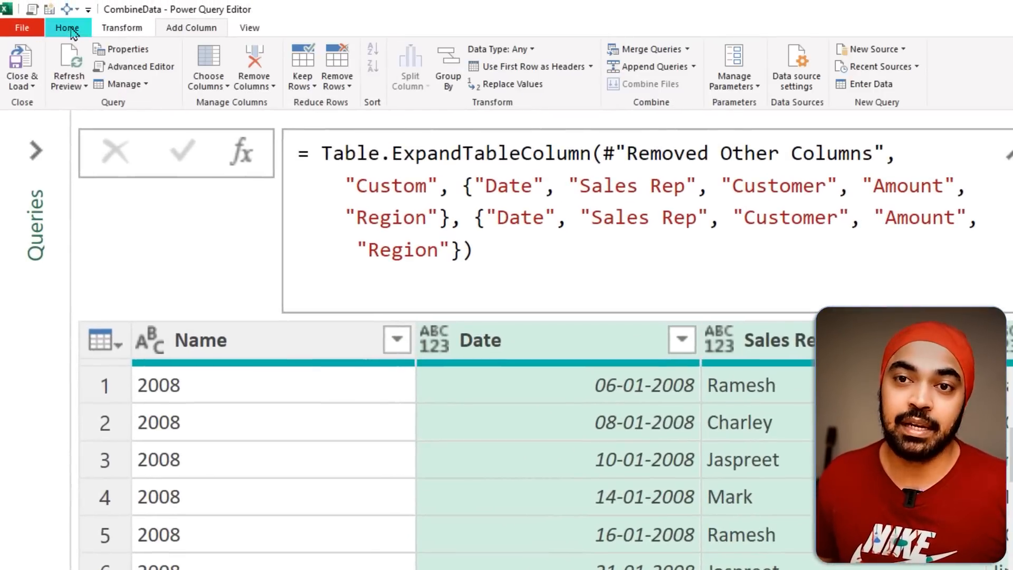
{"action": "left_click", "coordinate": [30, 59]}
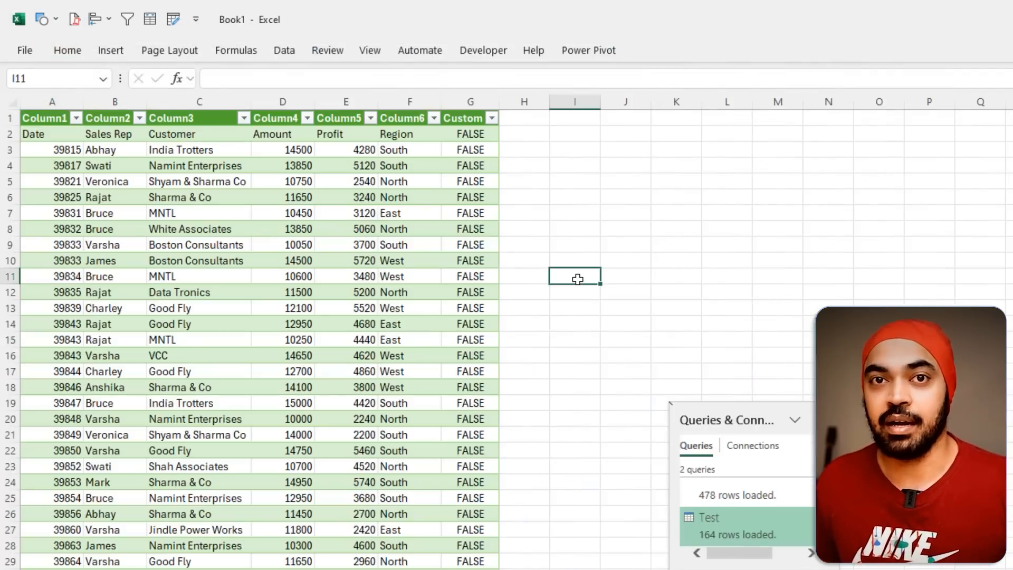